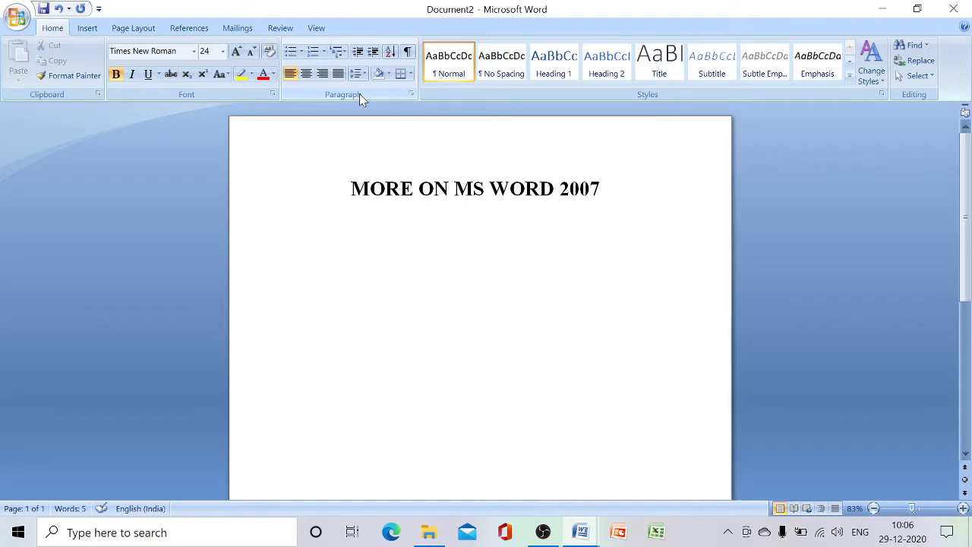
Enter the heading "EDITING DOCUMENT" on the line below the title
type("E")
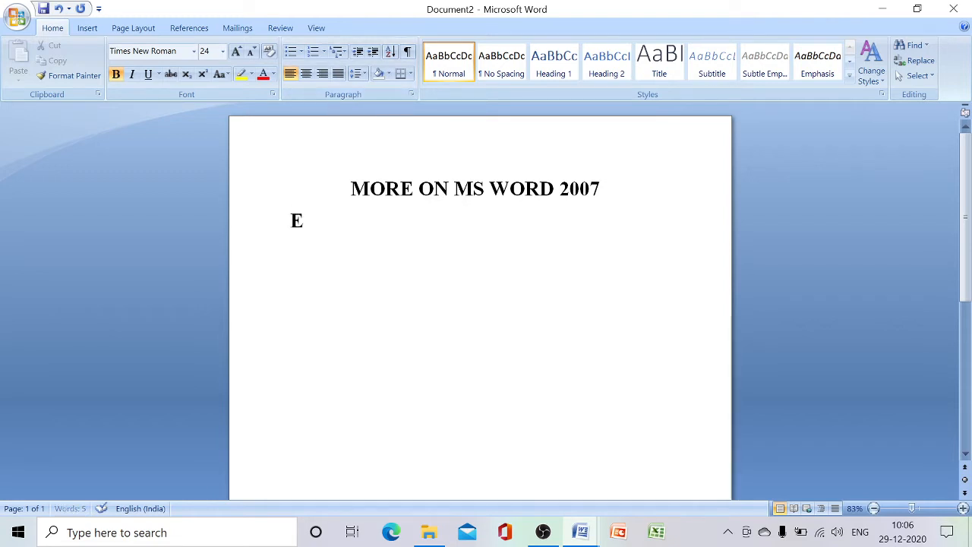
type("DITING")
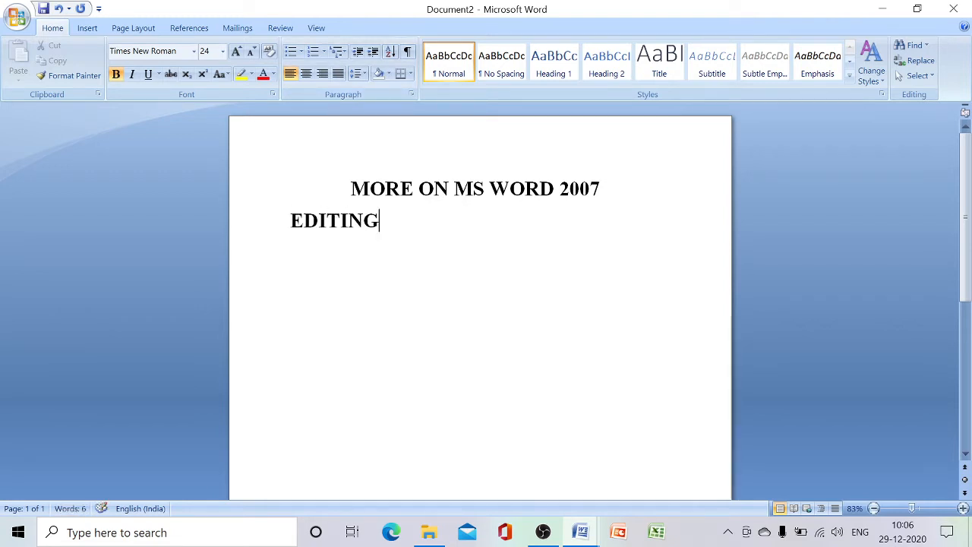
type(" DOC")
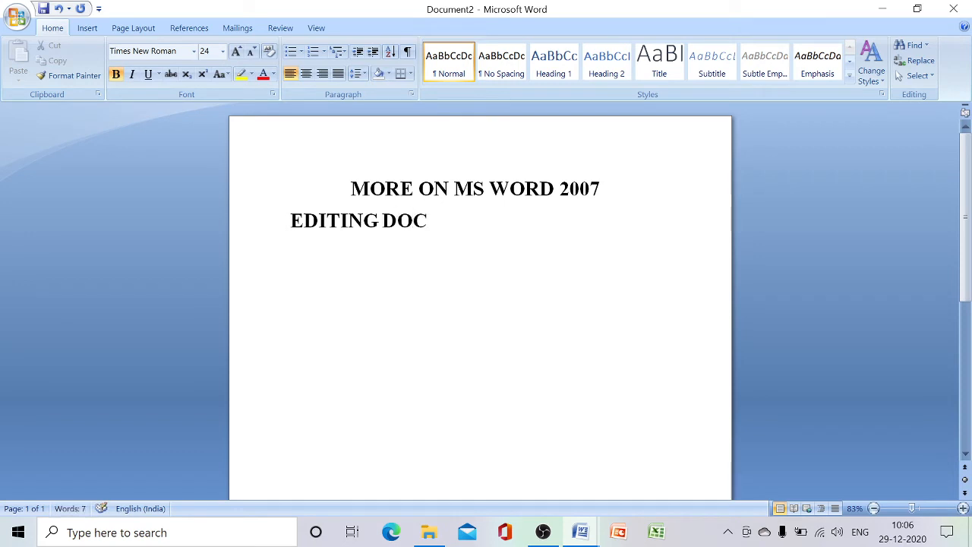
type("UMENT")
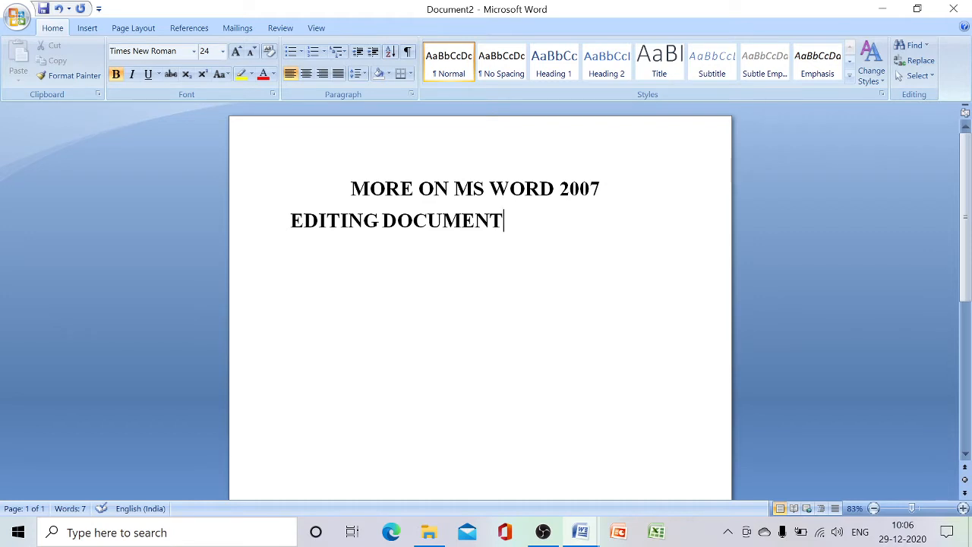
Leave a blank line below the heading and enter the sentence "I LOVE WINDOWS 7"
key("Return")
key("Return")
type("I LOVE")
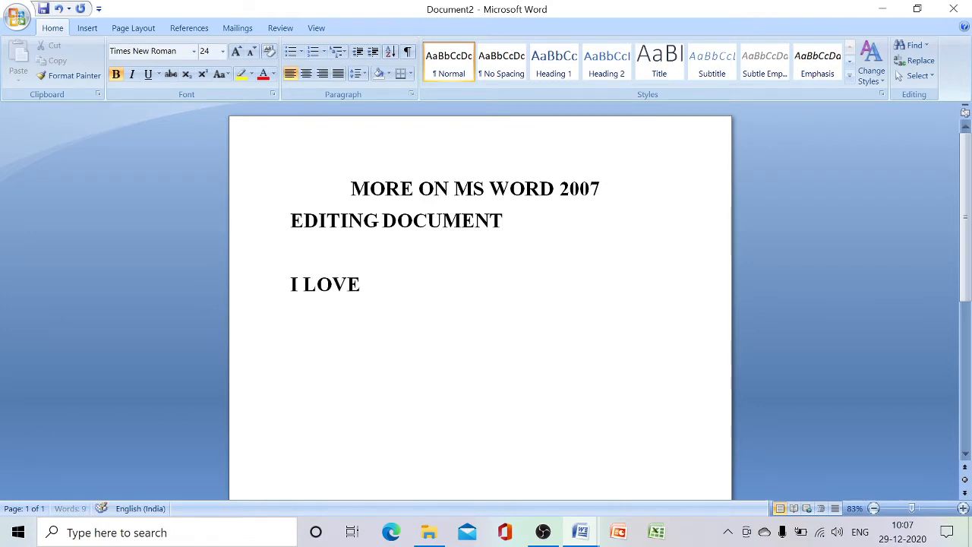
type(" WINDOWS ")
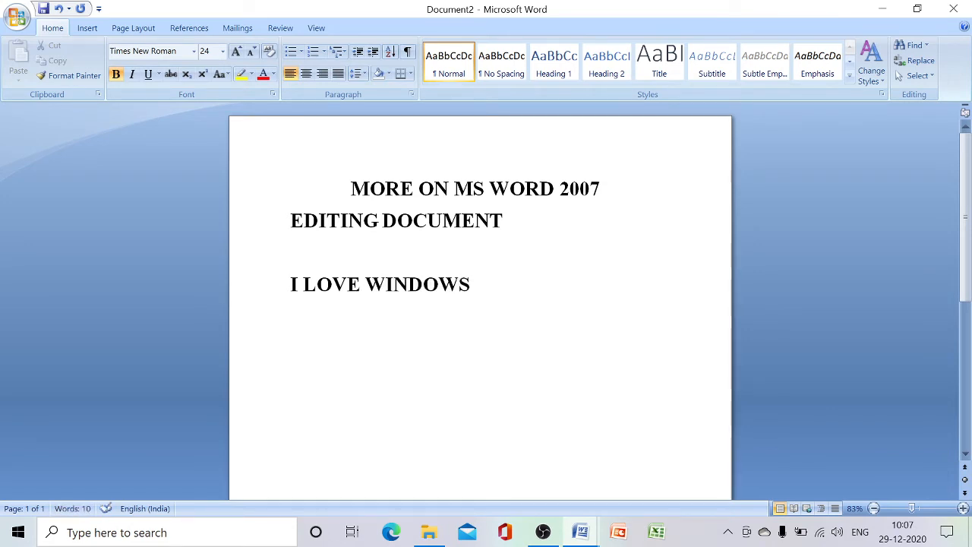
type("7")
Select the single word "WINDOWS" in the sentence, clear the selection and go to the start of the line
double_click(419, 284)
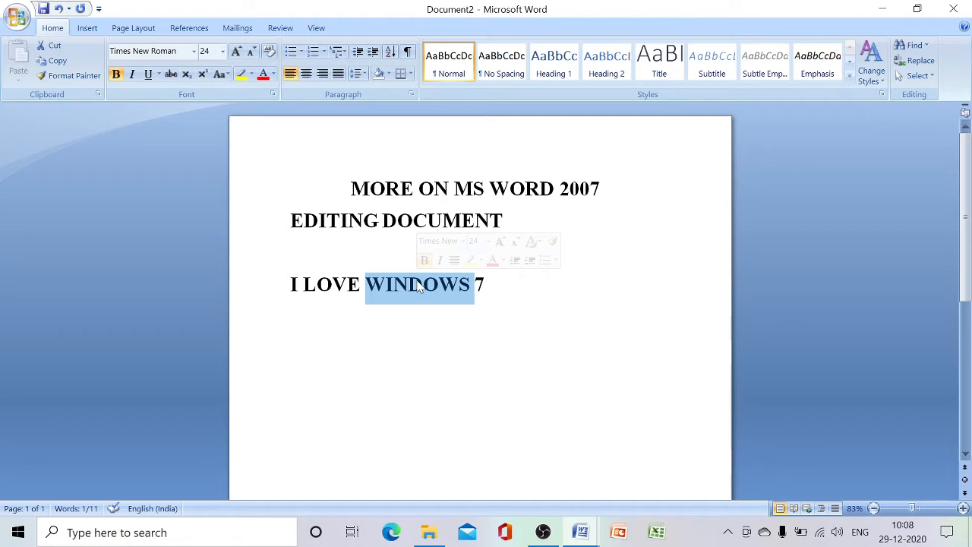
left_click(439, 284)
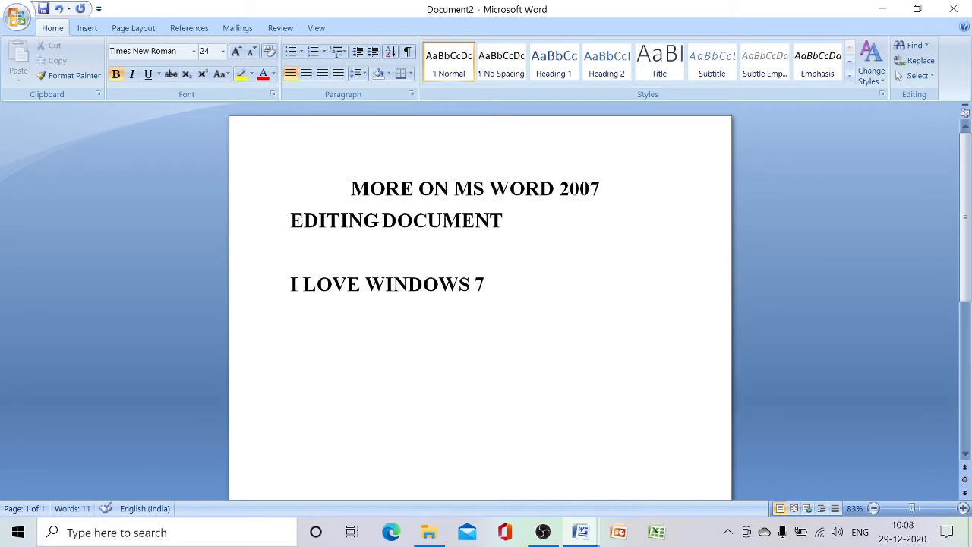
key("Home")
Select the whole line "I LOVE WINDOWS 7" twice from its beginning, clearing the selection each time
left_click_drag(290, 285, 560, 287)
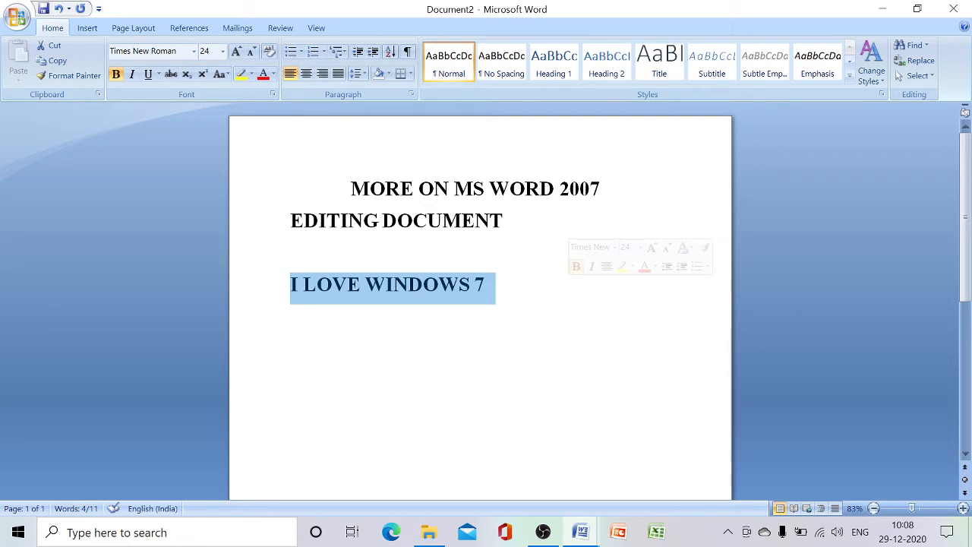
left_click(291, 285)
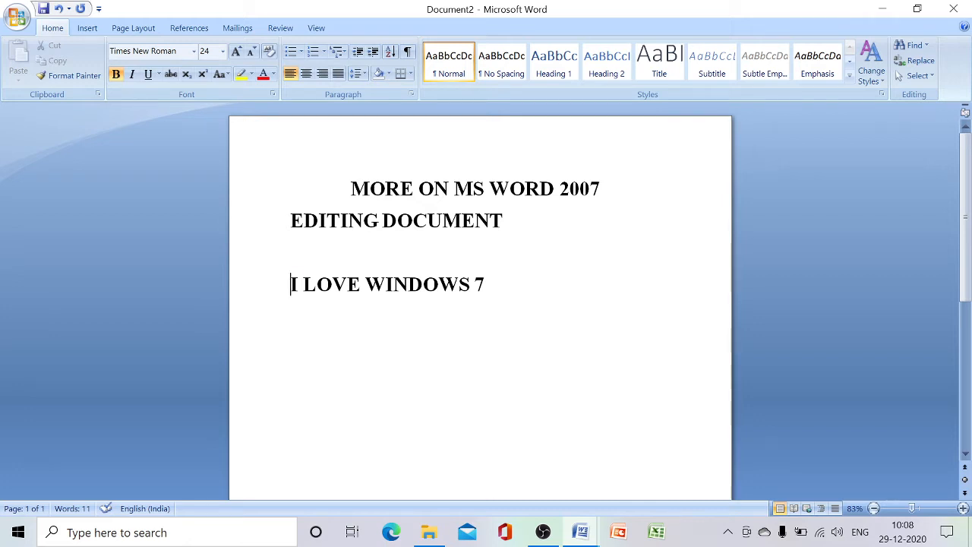
key("shift+Right")
key("shift+Right")
key("shift+Right")
key("shift+Right")
key("shift+Right")
key("shift+Right")
key("shift+Right")
key("shift+Right")
key("shift+Right")
key("shift+Right")
key("shift+Right")
key("shift+Right")
key("shift+Right")
key("shift+Right")
key("shift+Right")
key("shift+Right")
key("shift+Right")
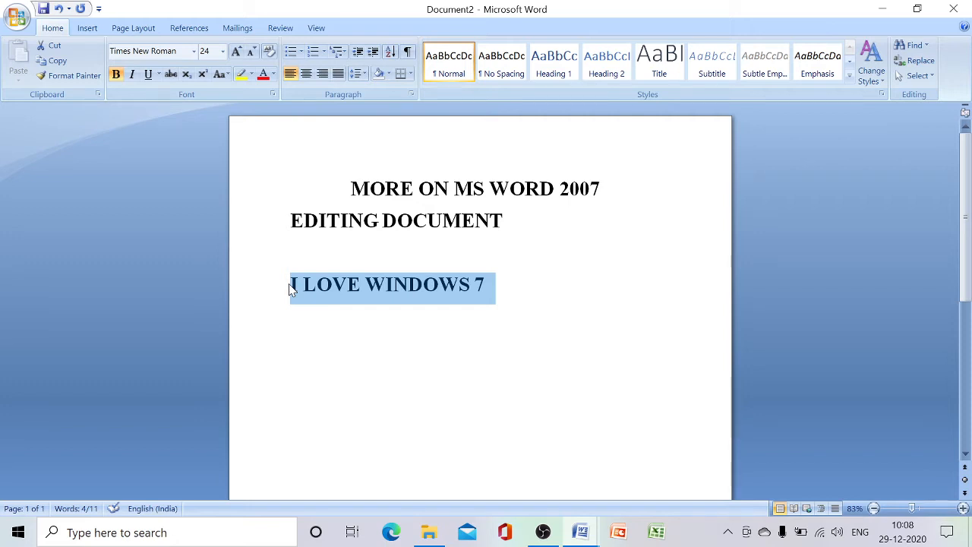
left_click(397, 328)
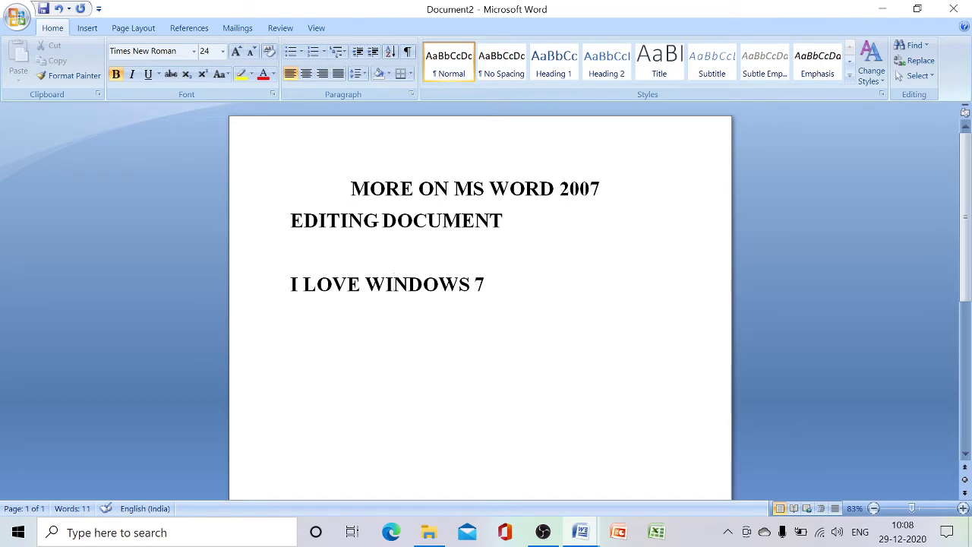
Select all the text in the document and clear the selection
key("ctrl+a")
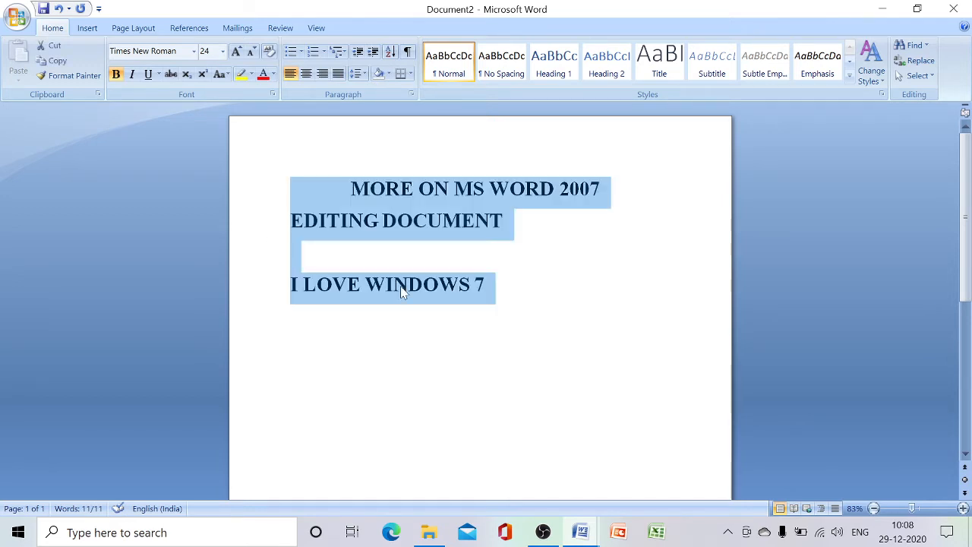
left_click(519, 293)
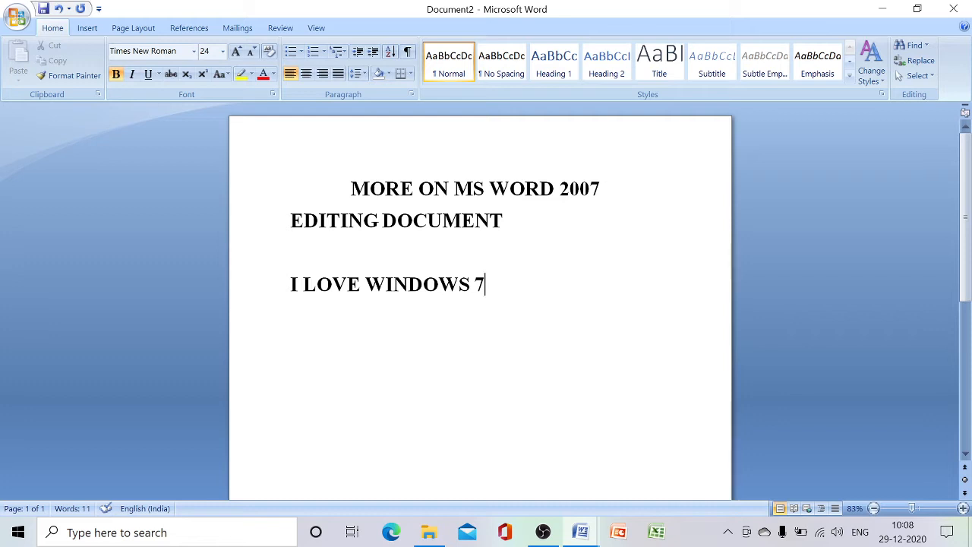
Select the word "WINDOWS", clear it, and select the full line "I LOVE WINDOWS 7"
double_click(409, 284)
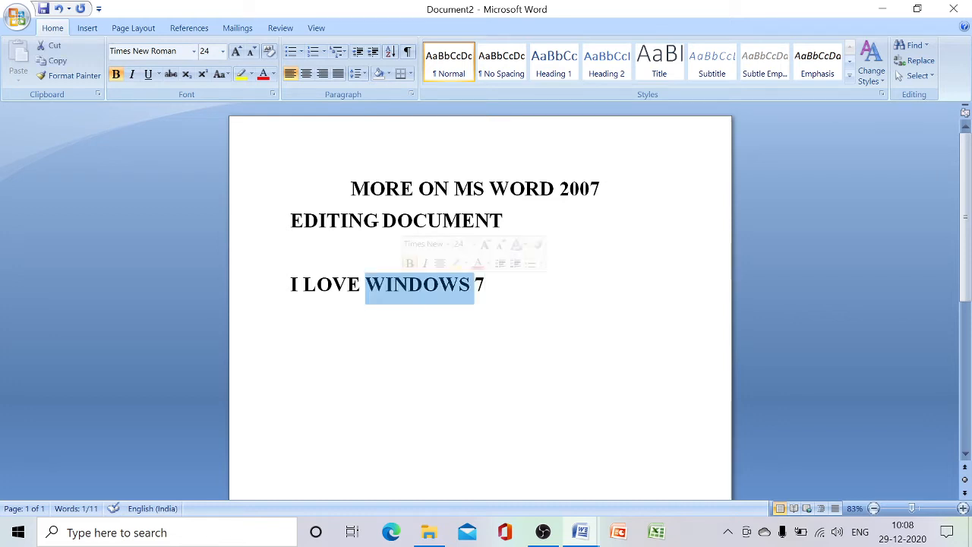
key("Left")
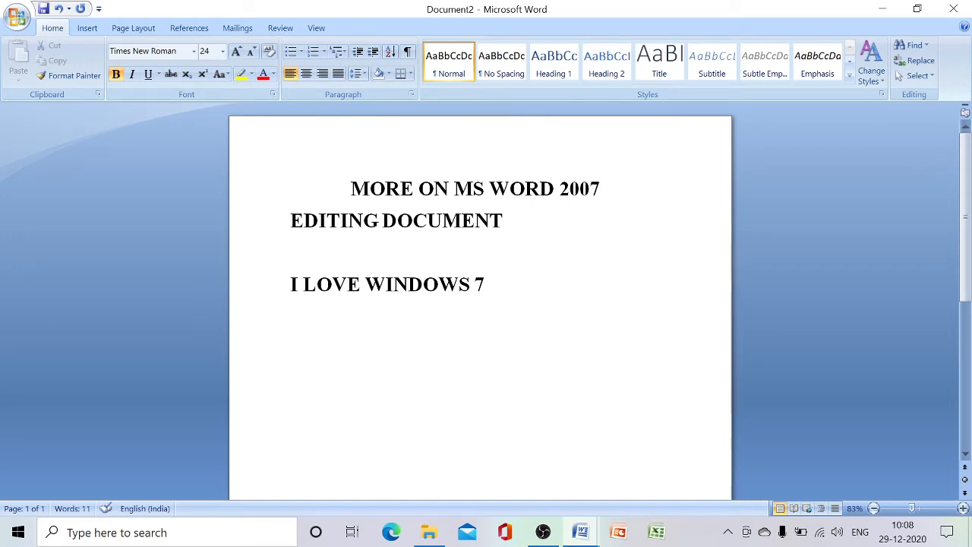
left_click_drag(290, 284, 613, 299)
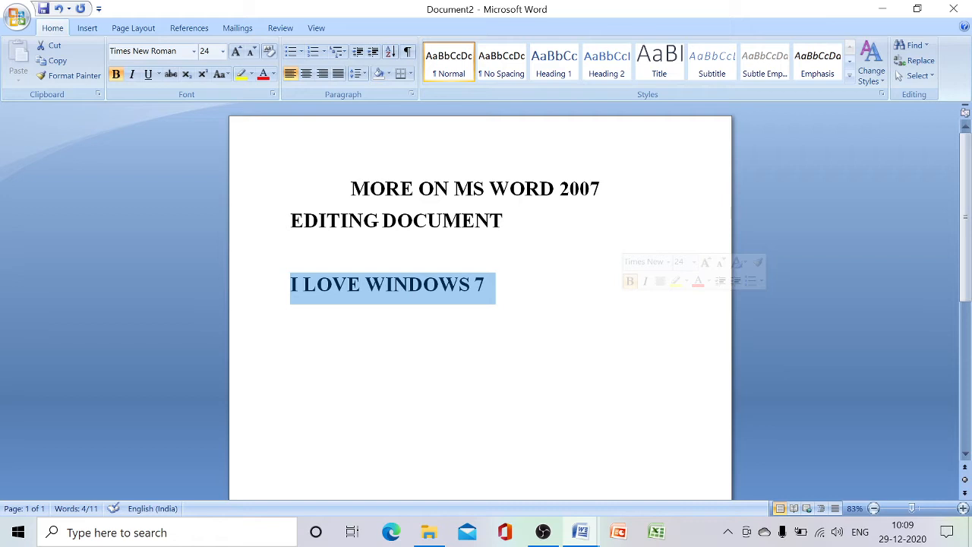
Add a new line reading "COPYING AND MOVING THE TEXT" below "I LOVE WINDOWS 7"
left_click(505, 360)
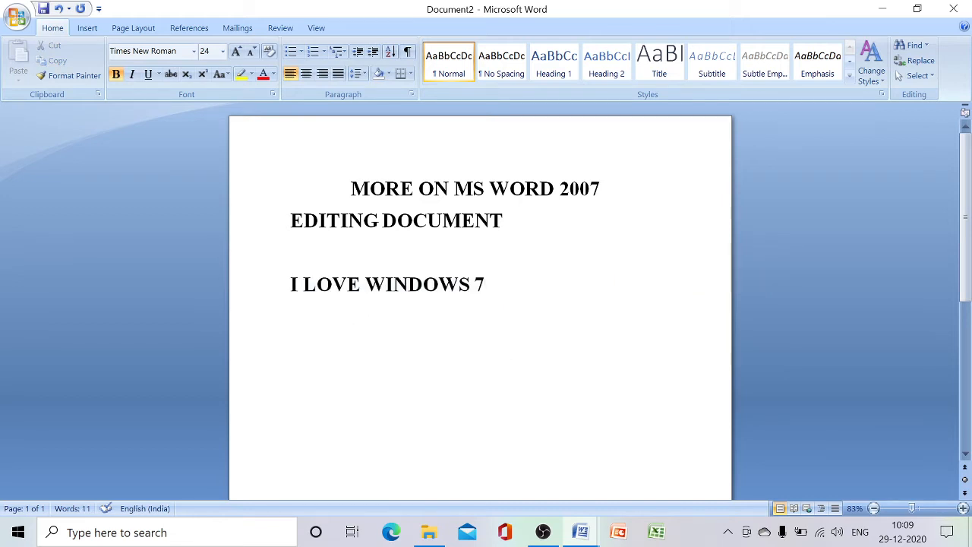
key("Return")
type("CO")
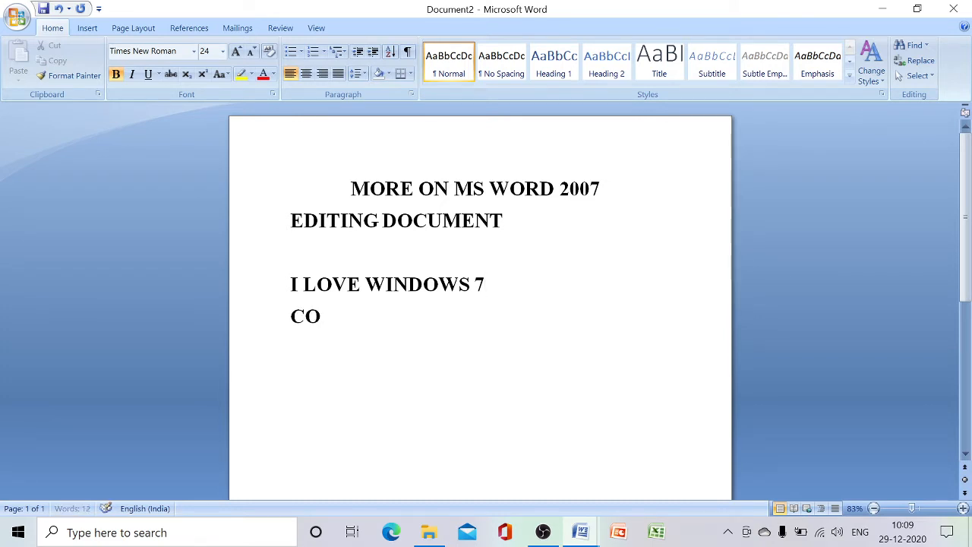
type("PYING A")
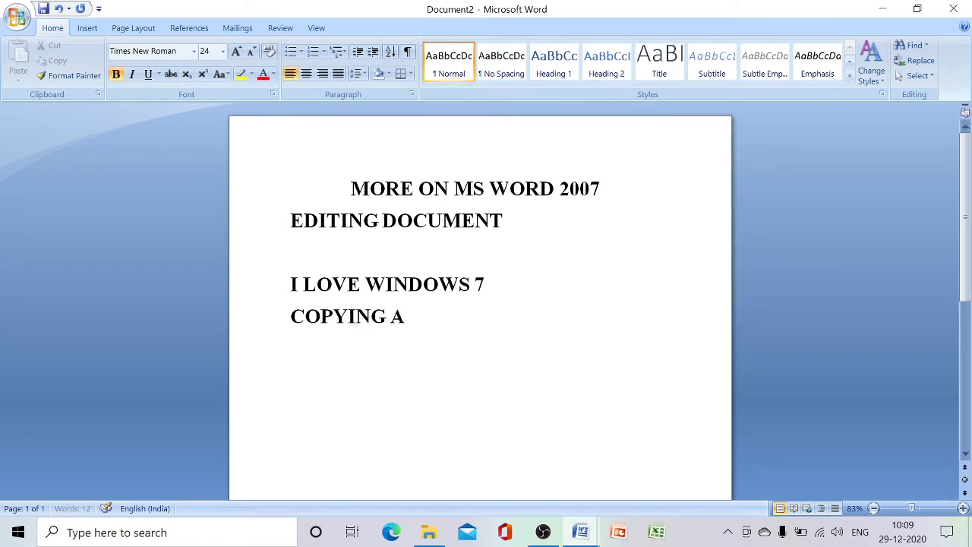
type("ND M")
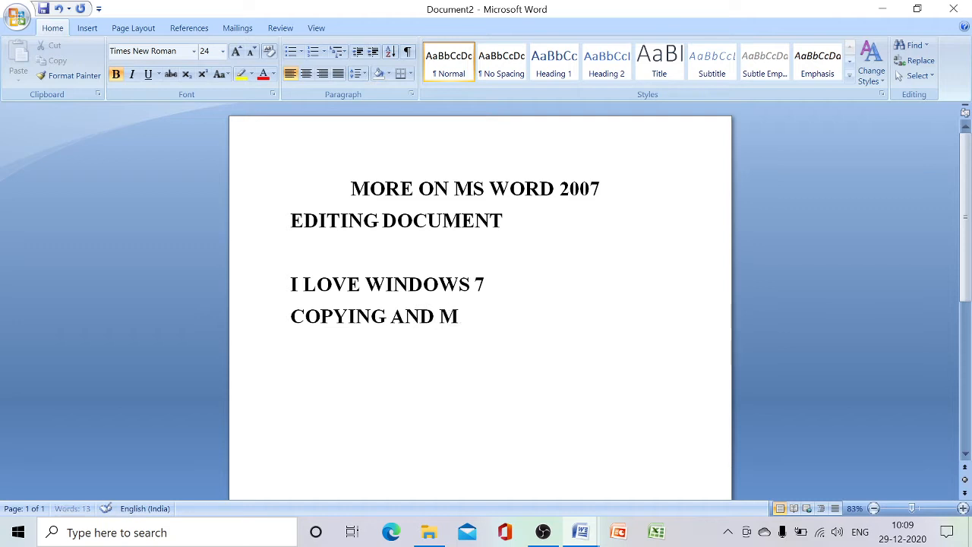
type("OVING")
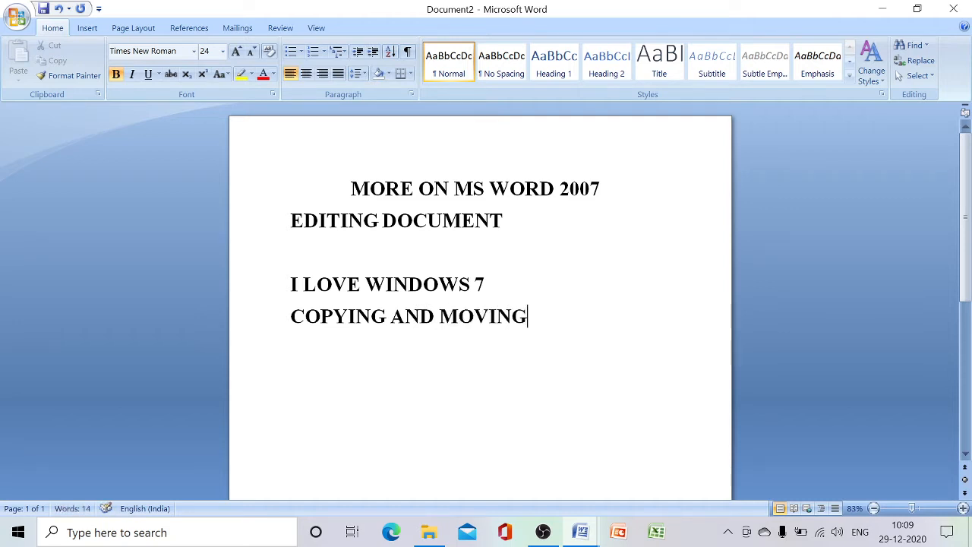
type(" THE")
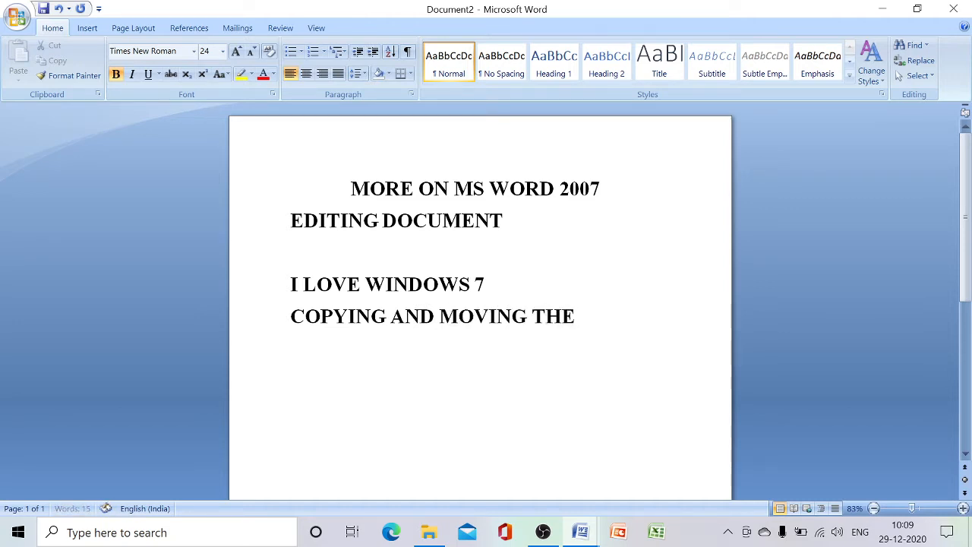
type(" TEXT")
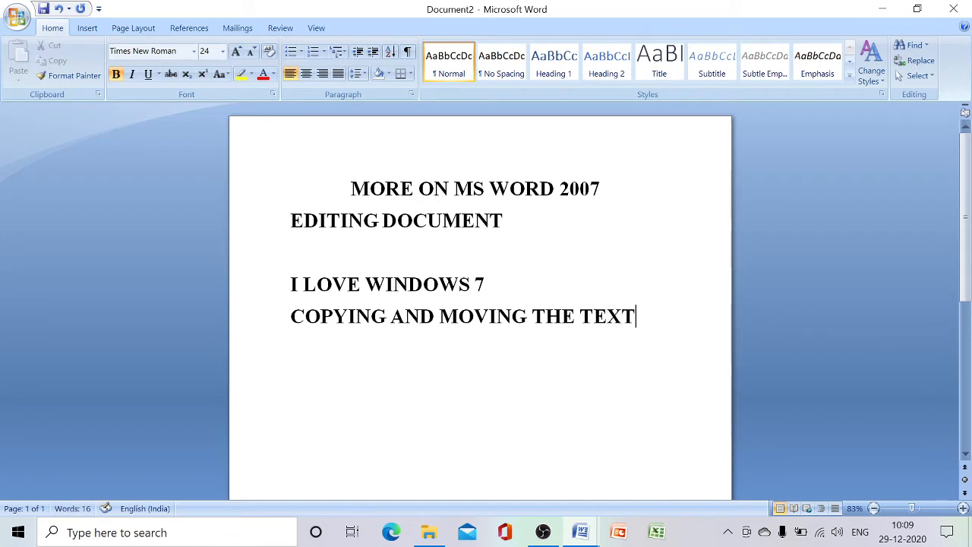
Remove the bold formatting from the line "COPYING AND MOVING THE TEXT"
left_click_drag(291, 317, 668, 316)
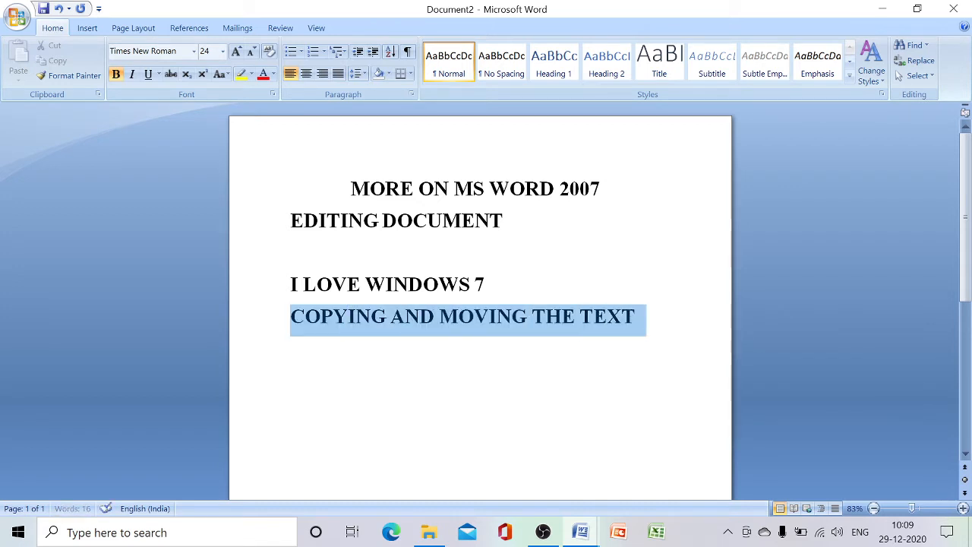
left_click(115, 74)
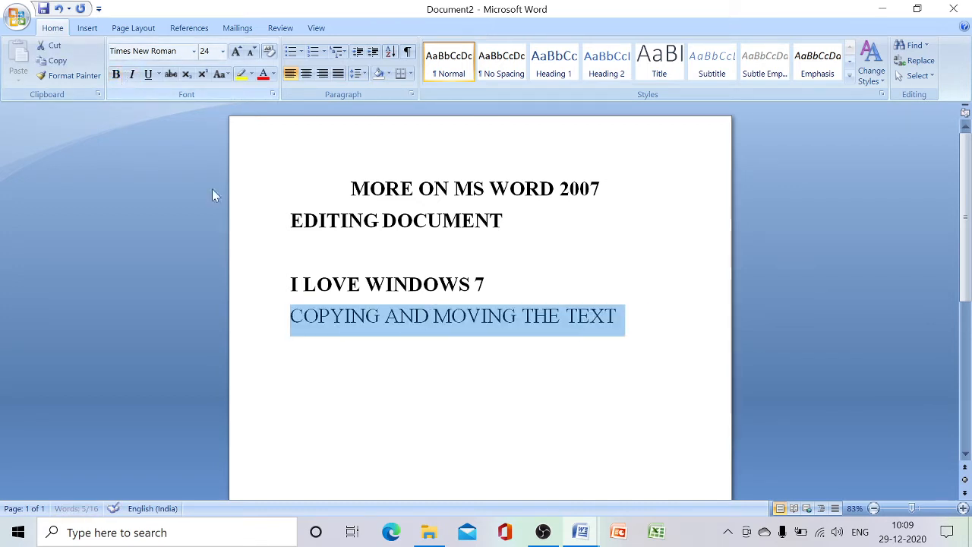
left_click(302, 316)
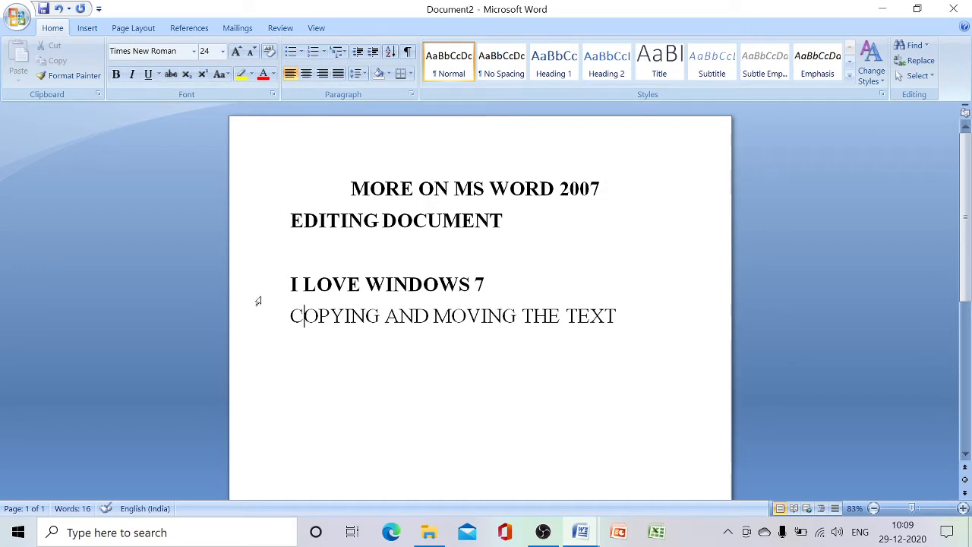
Copy the line "I LOVE WINDOWS 7" and paste it twice below the line "COPYING AND MOVING THE TEXT"
left_click(291, 285)
left_click_drag(291, 285, 575, 297)
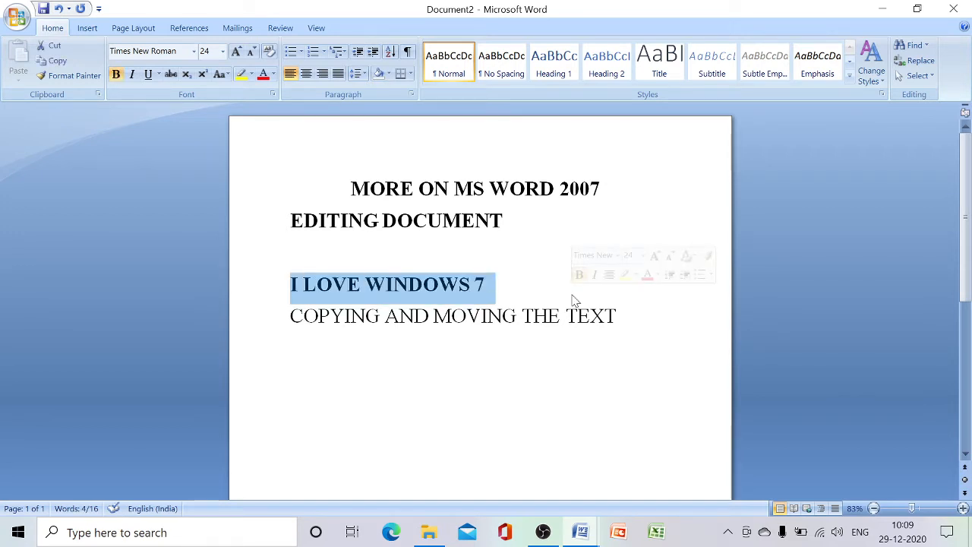
left_click(67, 65)
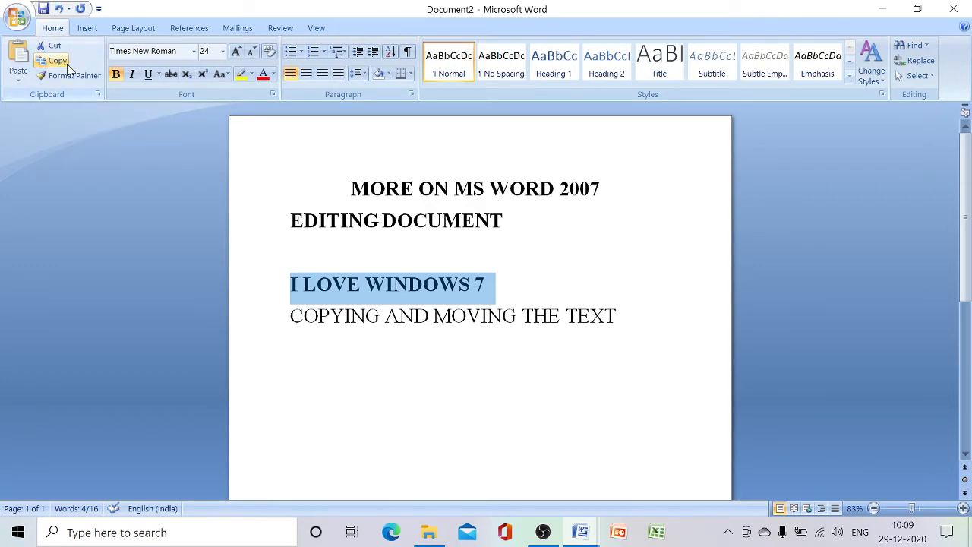
left_click(293, 347)
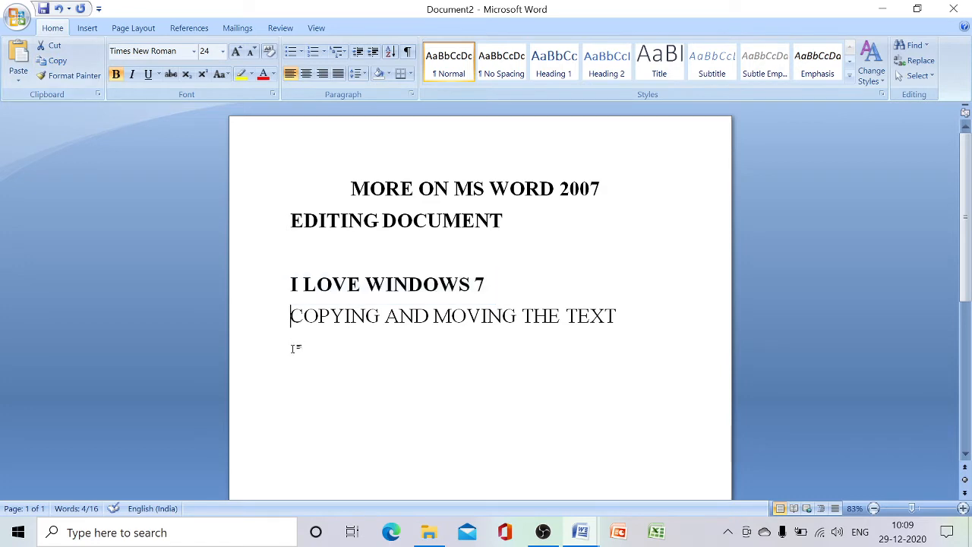
key("End")
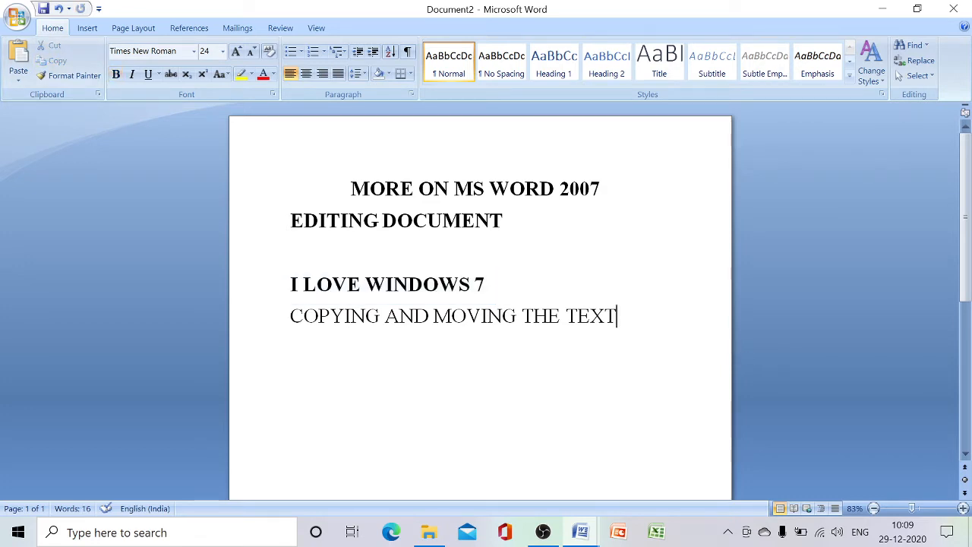
key("Return")
left_click(20, 58)
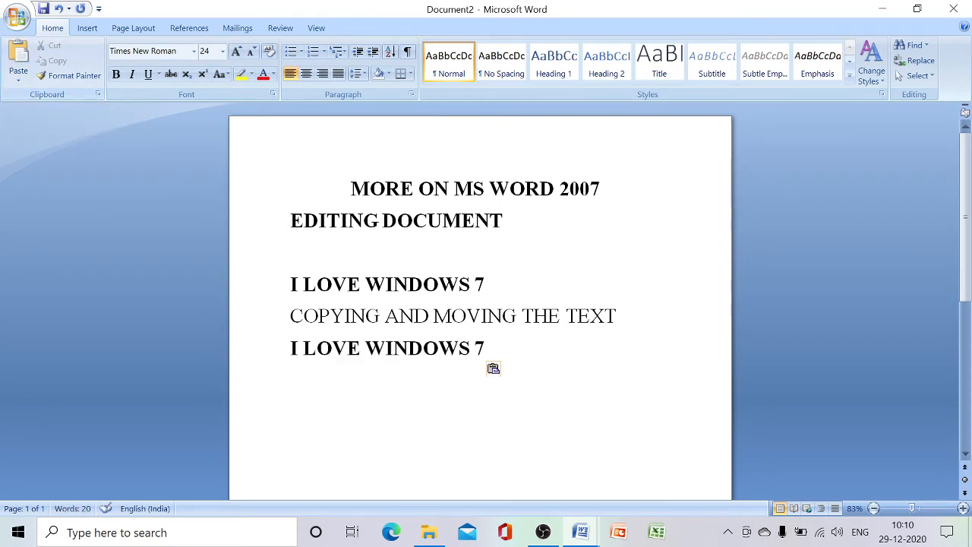
left_click(20, 59)
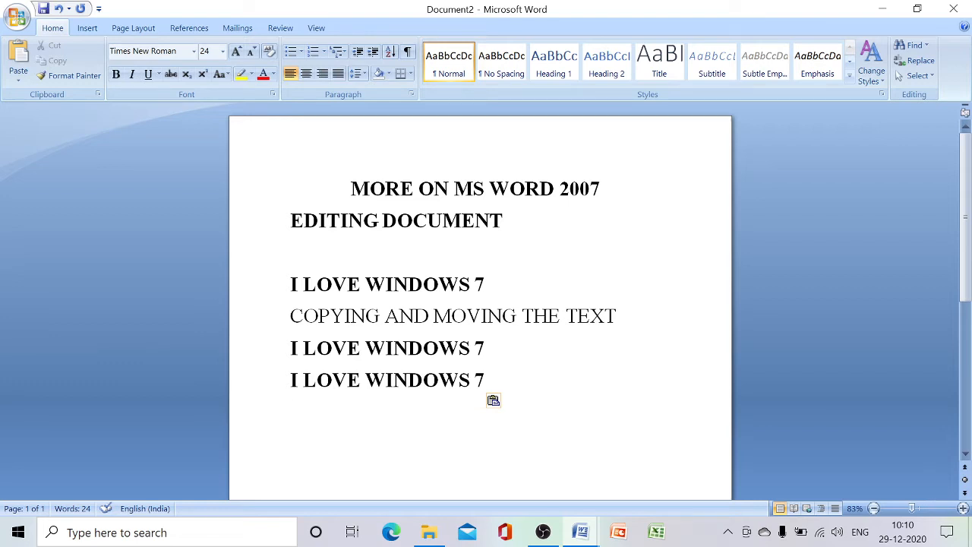
Copy the first "I LOVE WINDOWS 7" line and paste it as another line below the last one
left_click_drag(290, 283, 495, 285)
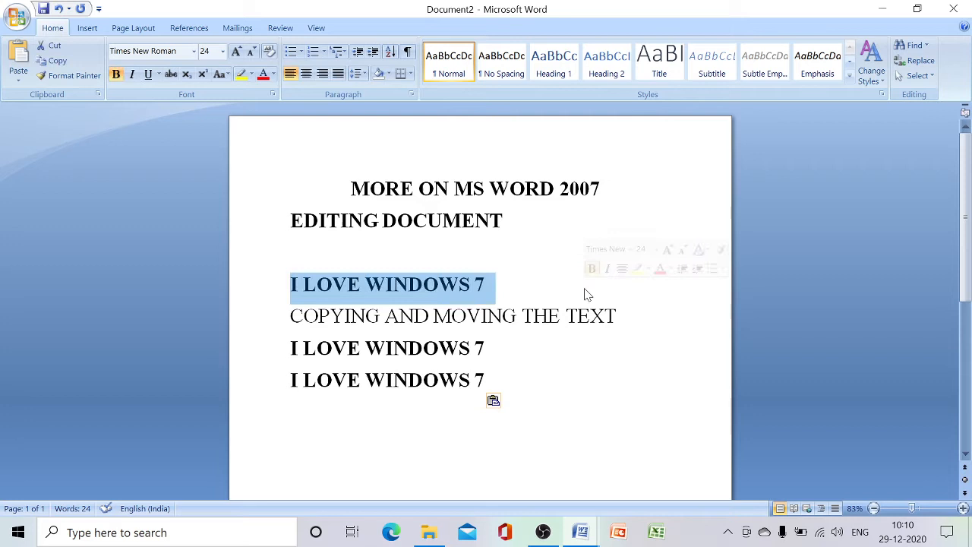
left_click(55, 61)
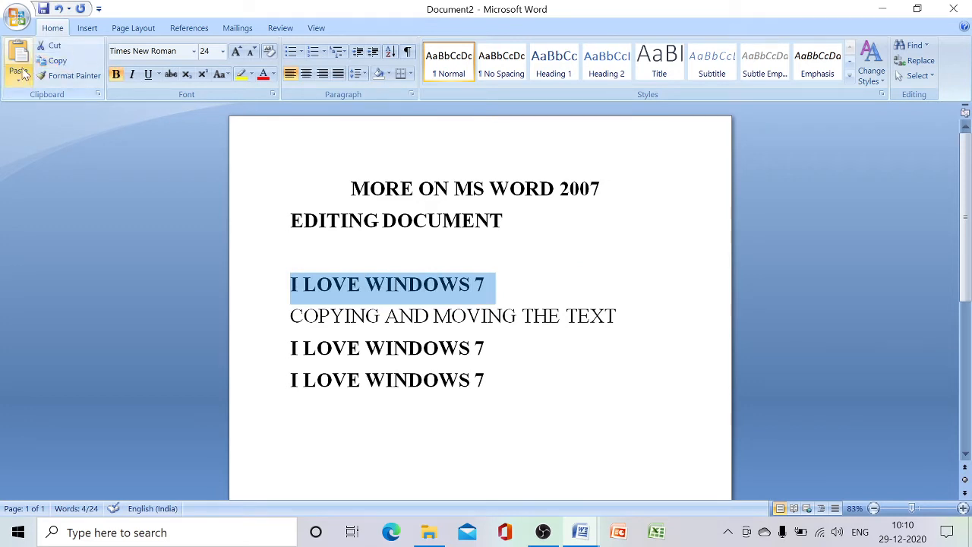
left_click(486, 381)
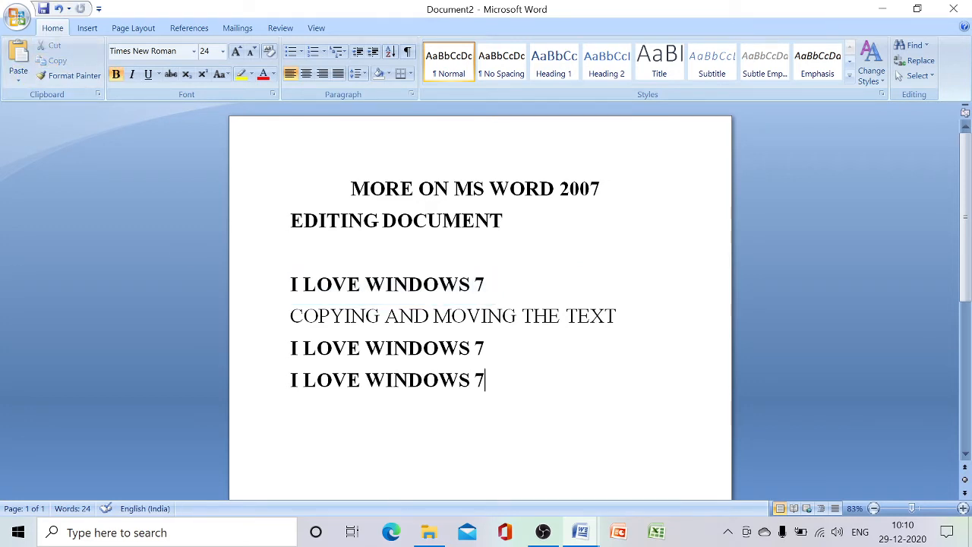
key("Return")
left_click(18, 57)
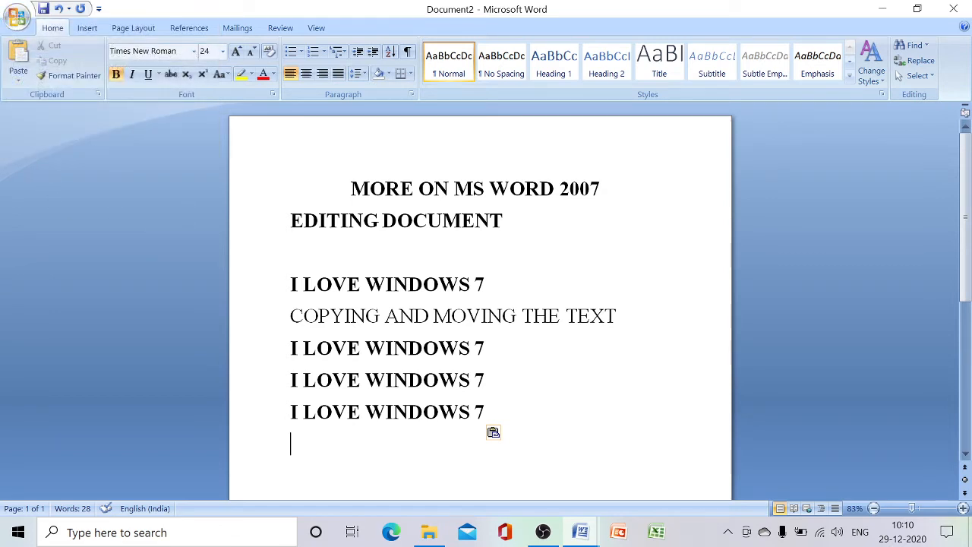
Cut the line "COPYING AND MOVING THE TEXT" and paste it directly below "EDITING DOCUMENT"
left_click_drag(290, 315, 626, 322)
left_click(590, 371)
left_click_drag(290, 315, 622, 318)
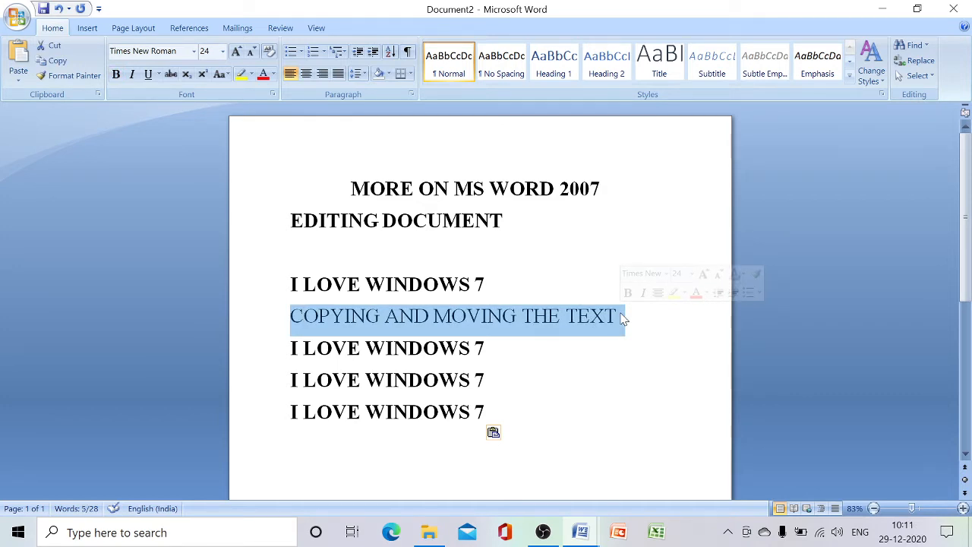
left_click(52, 48)
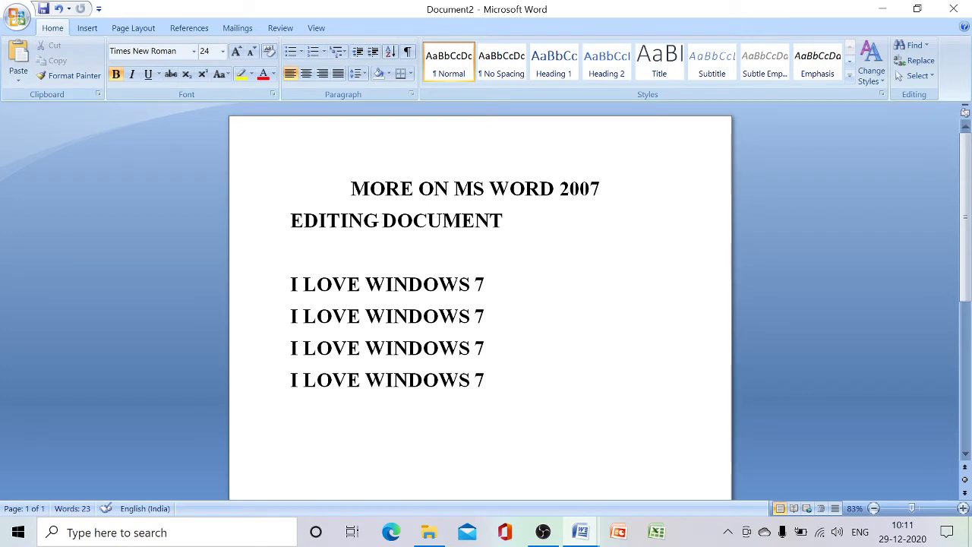
left_click(486, 380)
key("Return")
left_click(16, 59)
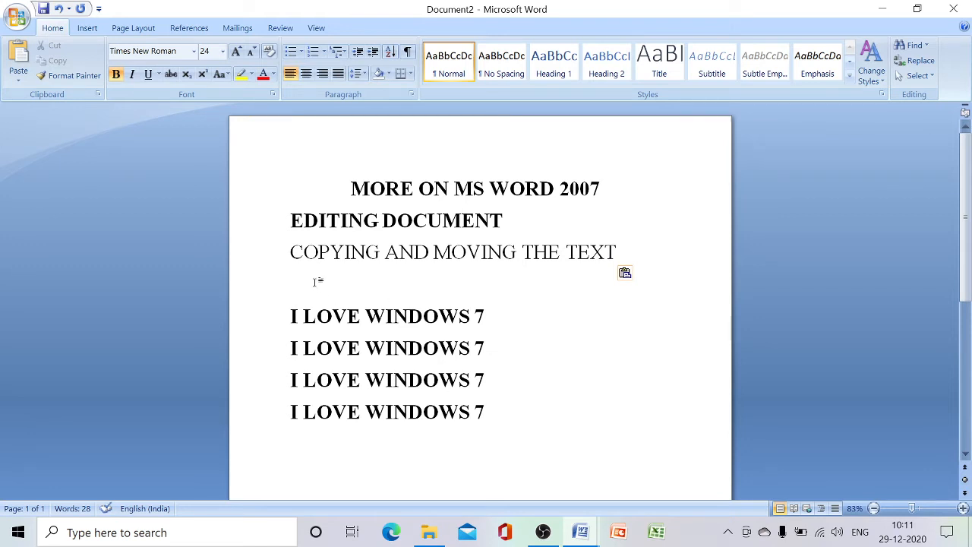
Cut "COPYING AND MOVING THE TEXT" once more and paste it back in the same place below "EDITING DOCUMENT"
key("Up")
key("shift+End")
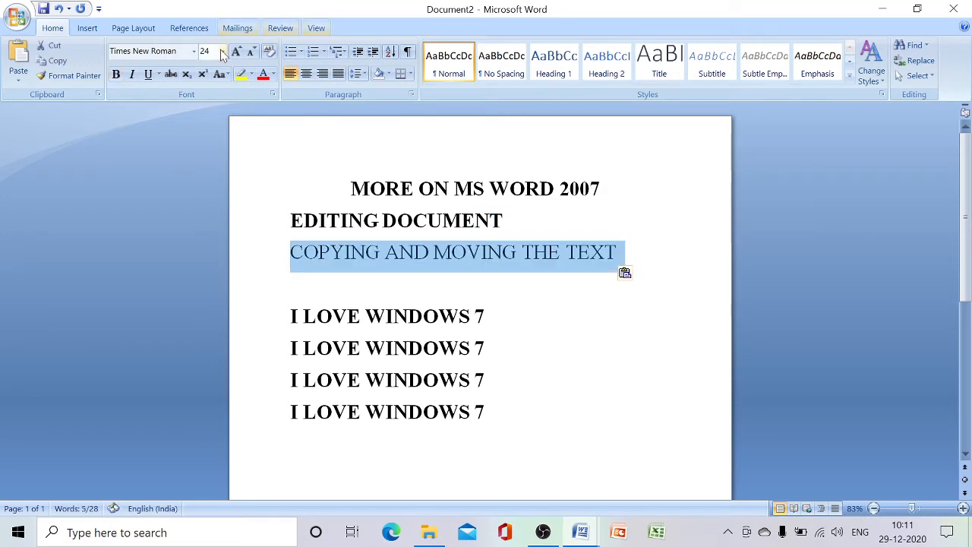
left_click(55, 47)
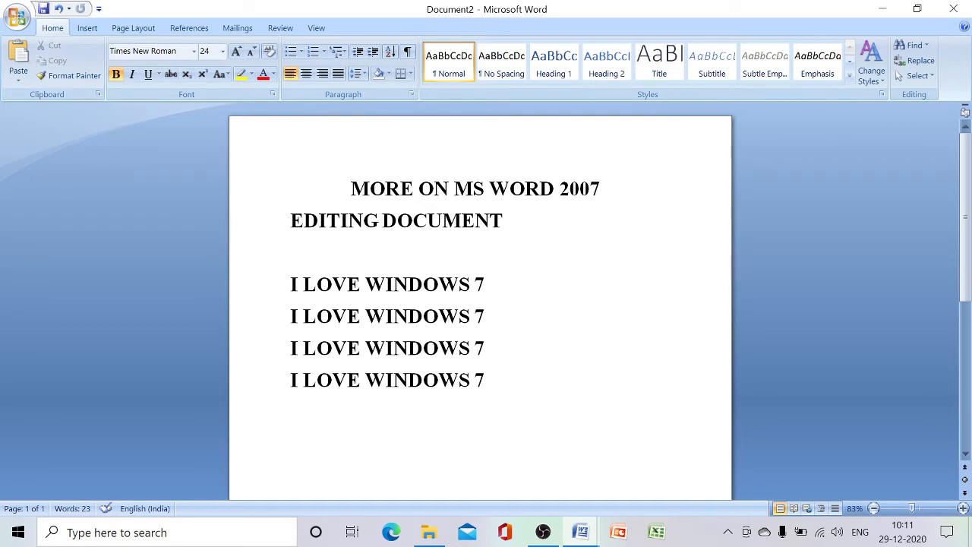
left_click(19, 54)
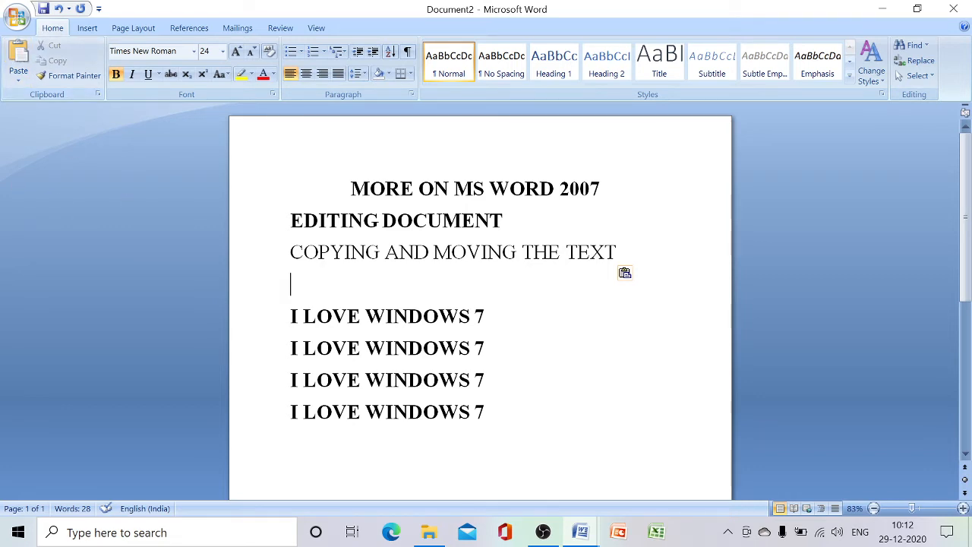
Add the heading "FORMATTING THE TEXT" after the last "I LOVE WINDOWS 7" line, leaving one blank line between them
left_click(485, 412)
key("Return")
key("Return")
type("FORM")
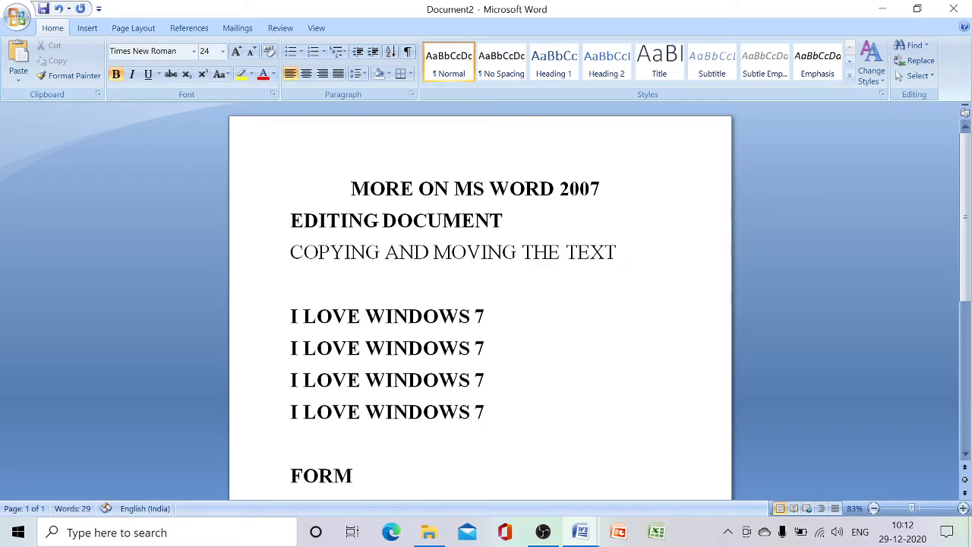
type("ATTING T")
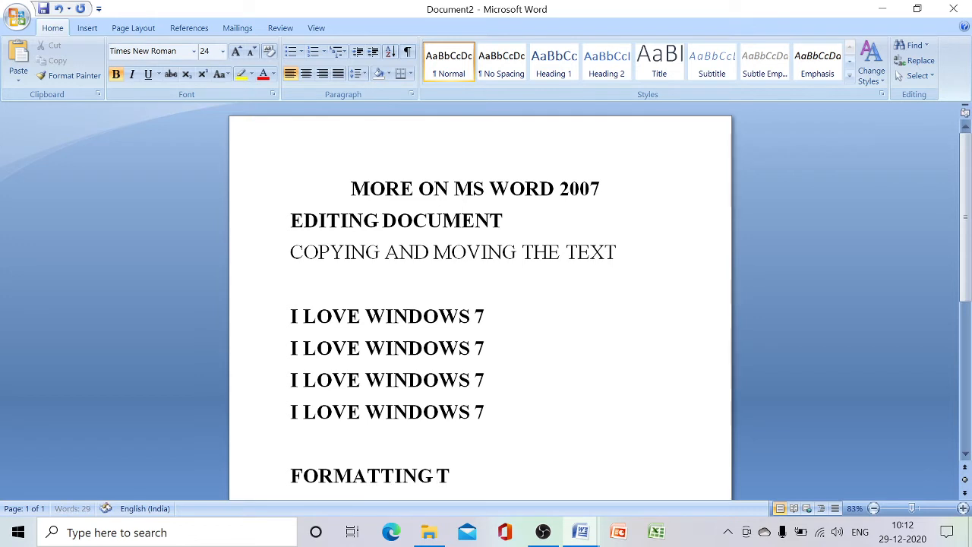
type("HE TEXT")
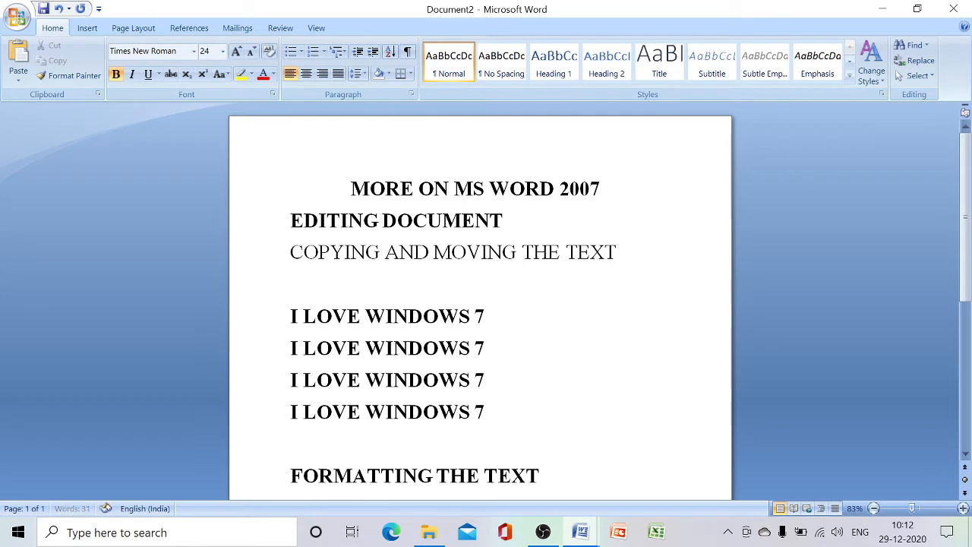
Underline the heading "FORMATTING THE TEXT"
key("Home")
key("shift+End")
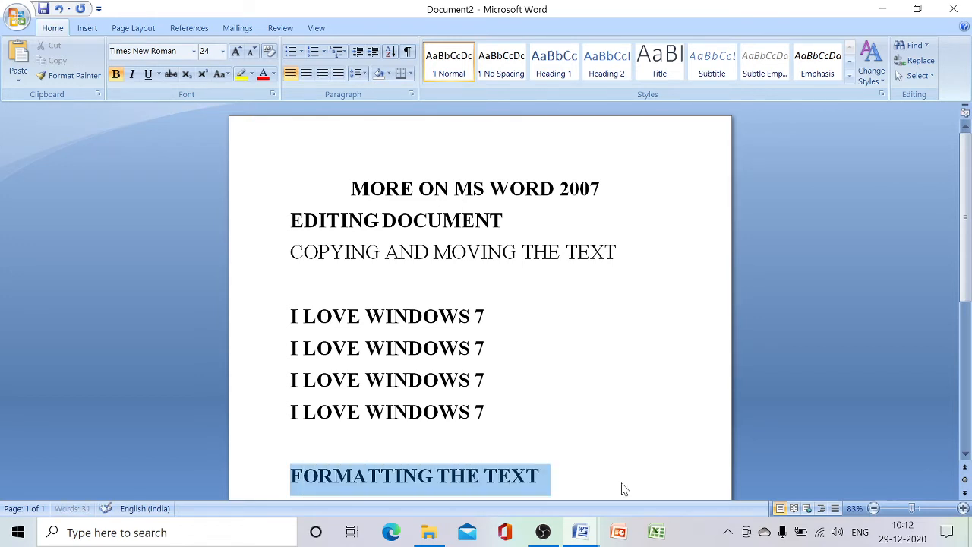
left_click(148, 73)
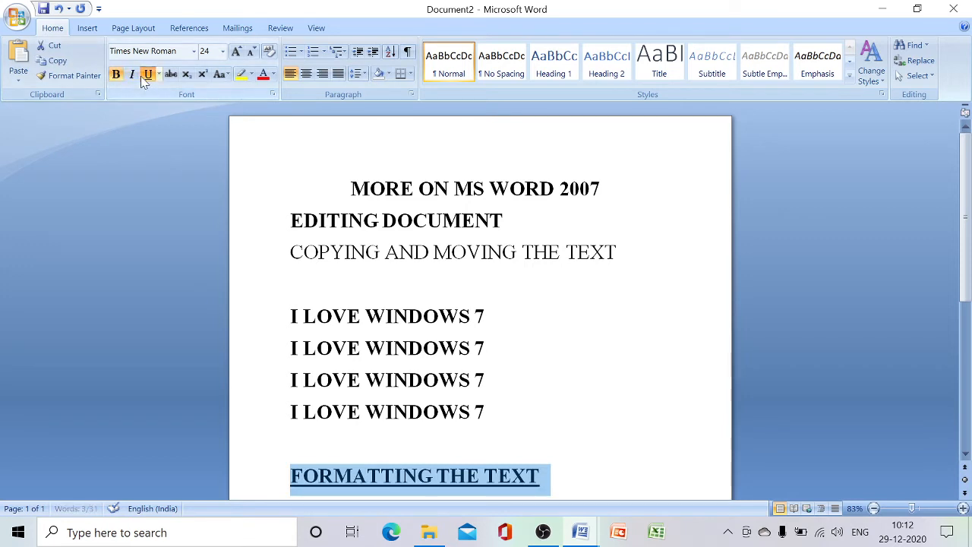
left_click(572, 477)
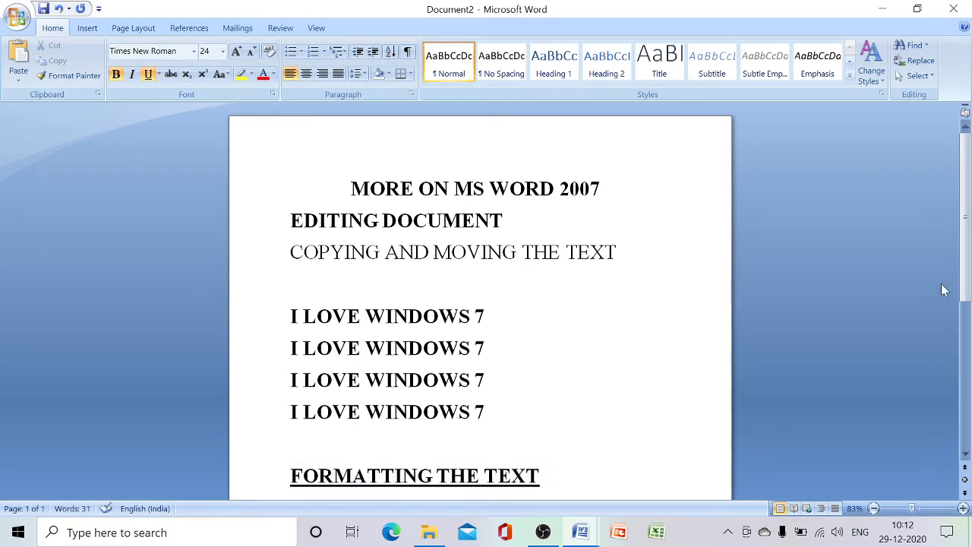
Enter "I LOVE WINDOWS 7" below the heading "FORMATTING THE TEXT", leaving one blank line between them
left_click_drag(966, 278, 966, 427)
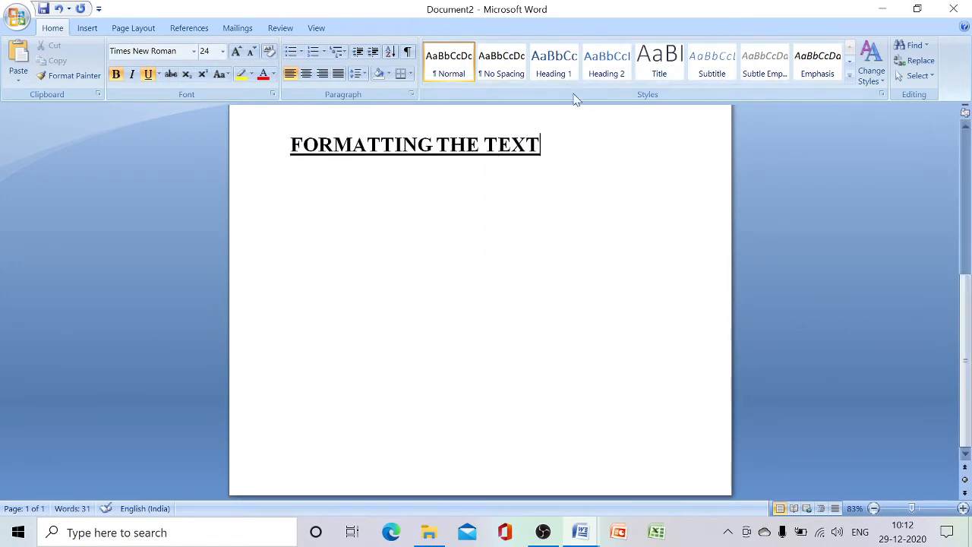
key("Return")
key("Return")
type("I LOVE ")
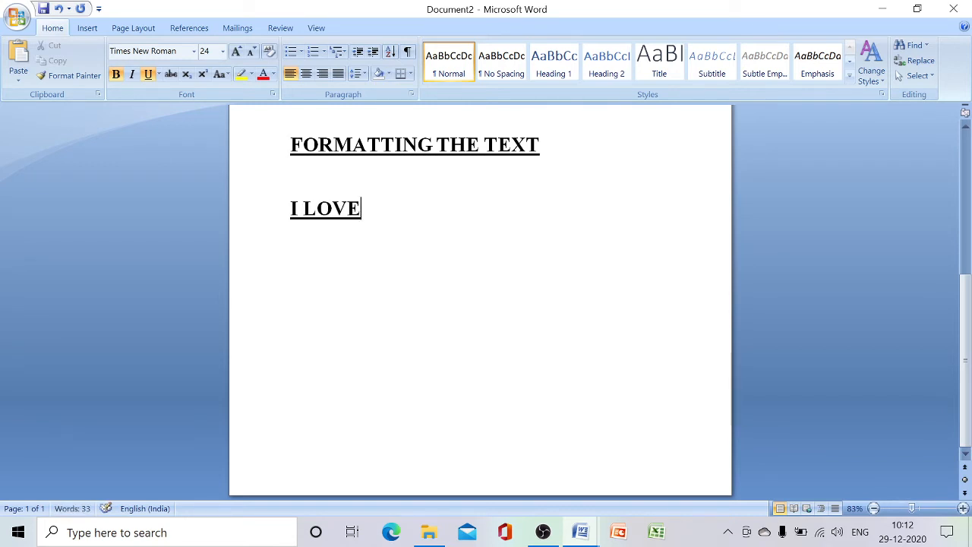
type("WINDOWS ")
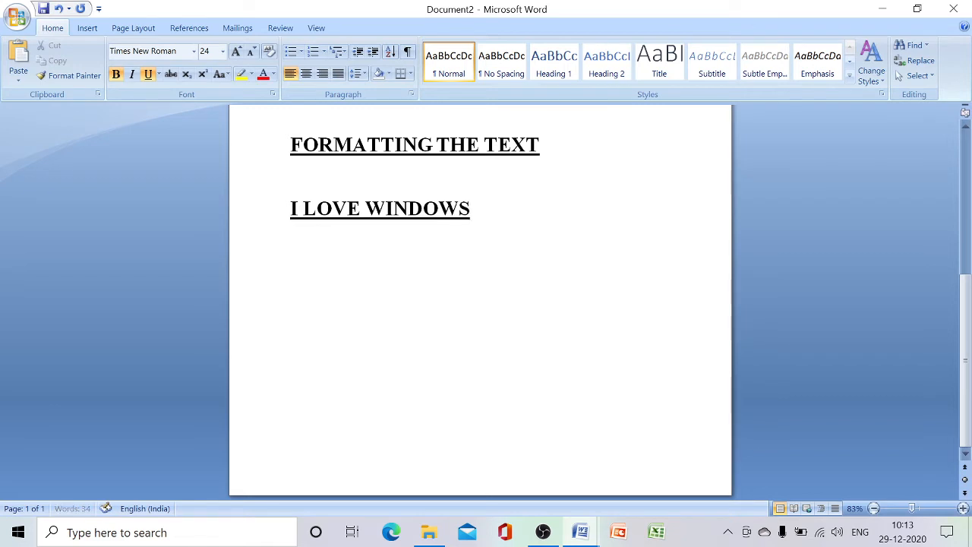
type("7")
Remove the underline and the bold formatting from the "I LOVE WINDOWS 7" line below "FORMATTING THE TEXT"
left_click(270, 211)
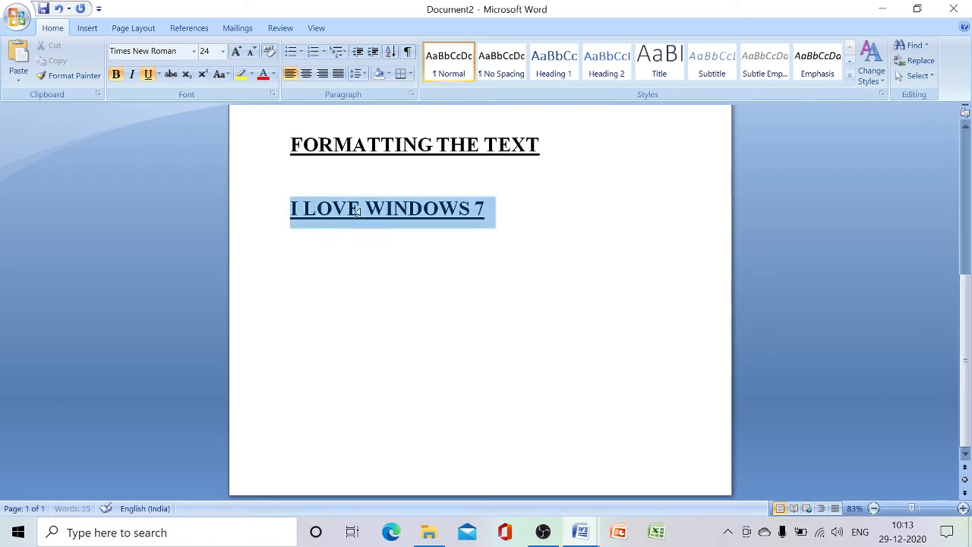
left_click(150, 77)
left_click(326, 306)
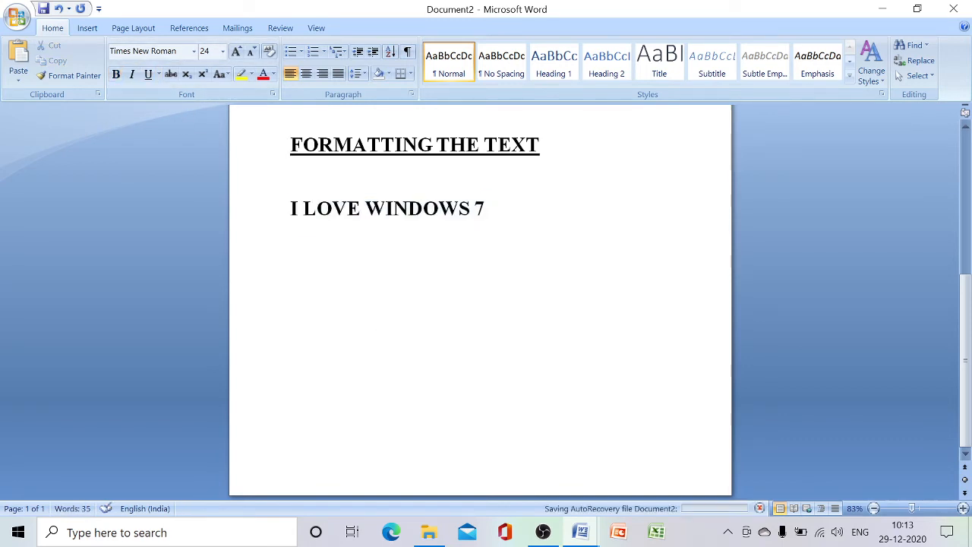
key("shift+Up")
key("shift+Up")
left_click(116, 74)
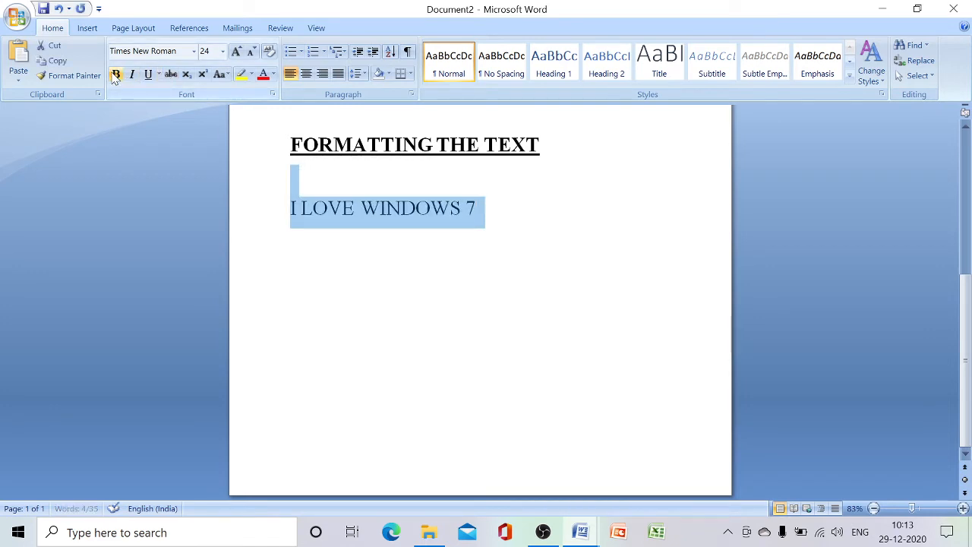
left_click(515, 220)
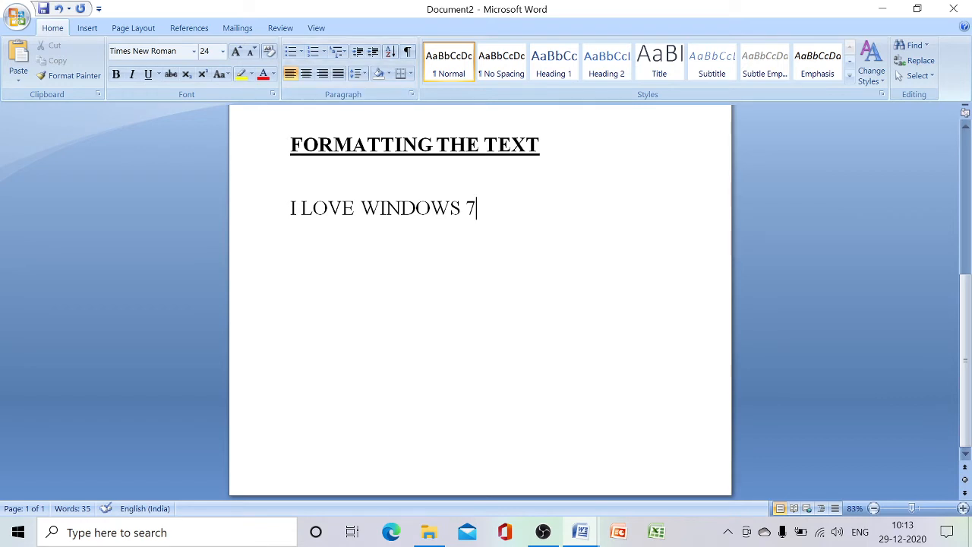
Enter "BOLD ITALICS UNDERLINED" on the blank line between "FORMATTING THE TEXT" and "I LOVE WINDOWS 7"
left_click(291, 176)
type("BOLD ")
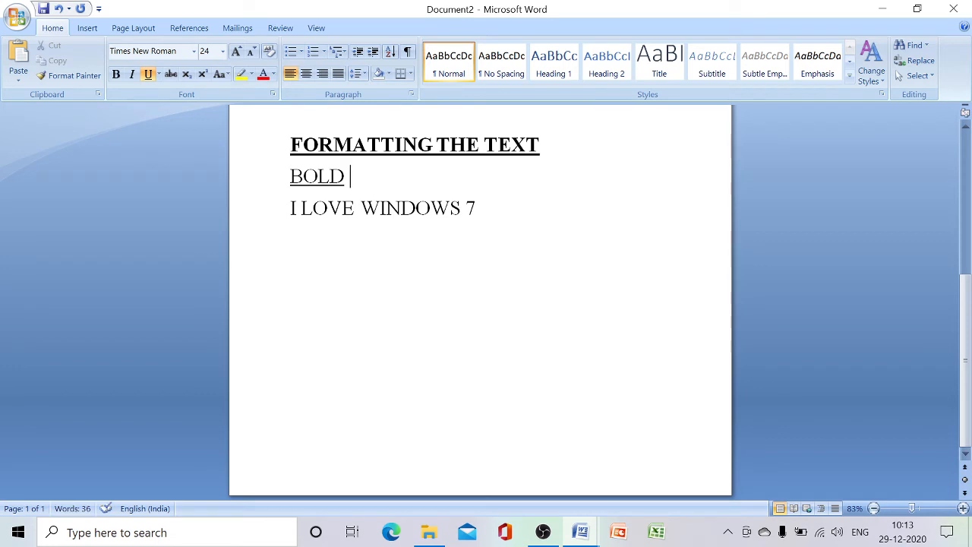
type("ITAK")
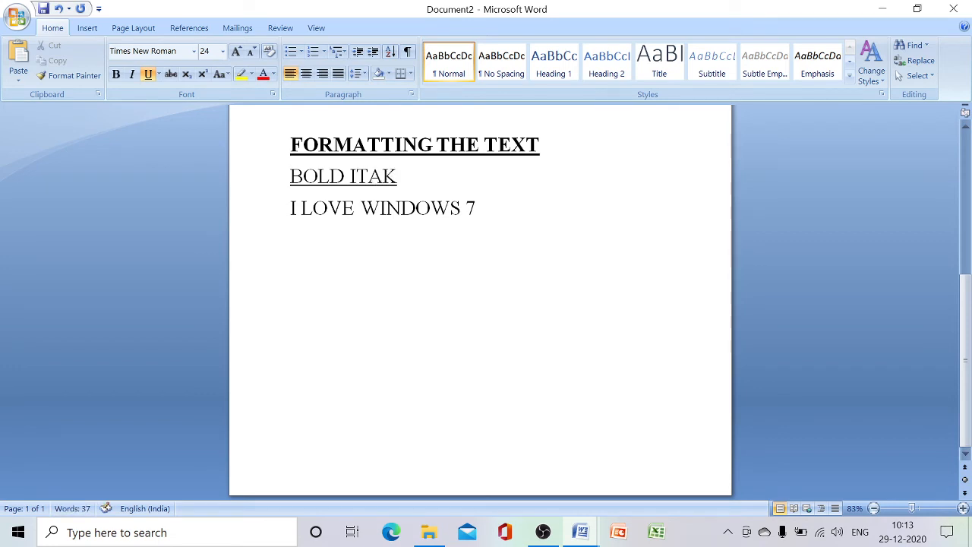
key("BackSpace")
type("LICS")
type("UNDERK")
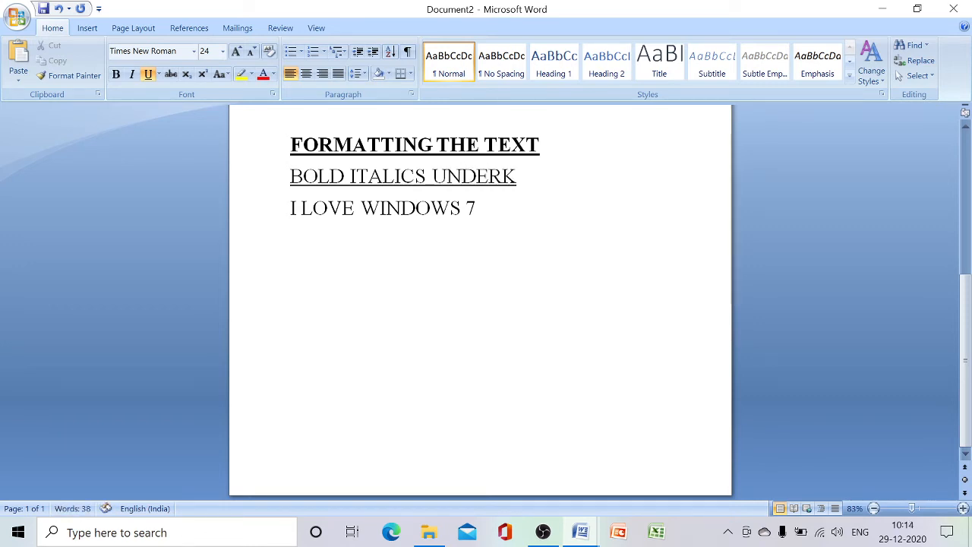
key("BackSpace")
type("LINED")
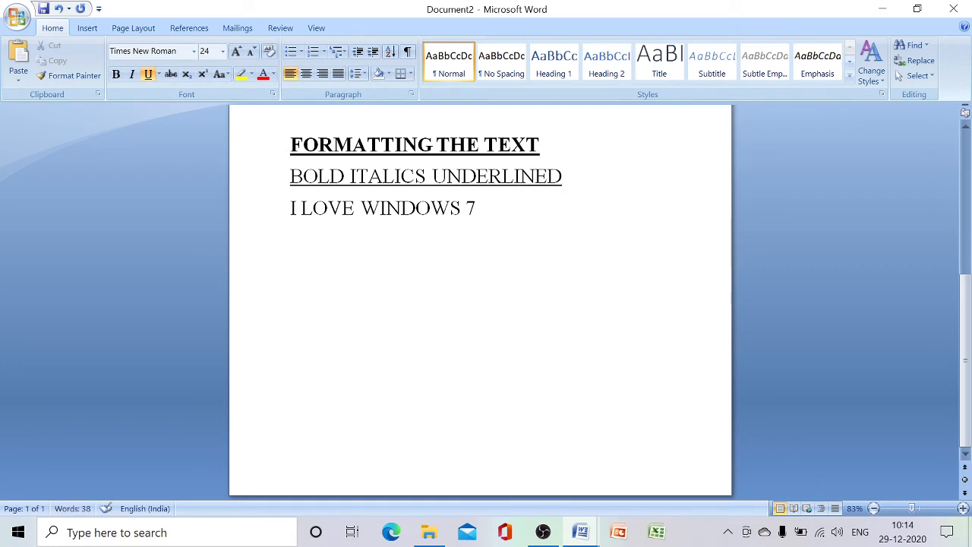
Make only the word "BOLD" bold in "BOLD ITALICS UNDERLINED" and place the cursor on the empty line below "I LOVE WINDOWS 7"
left_click(476, 208)
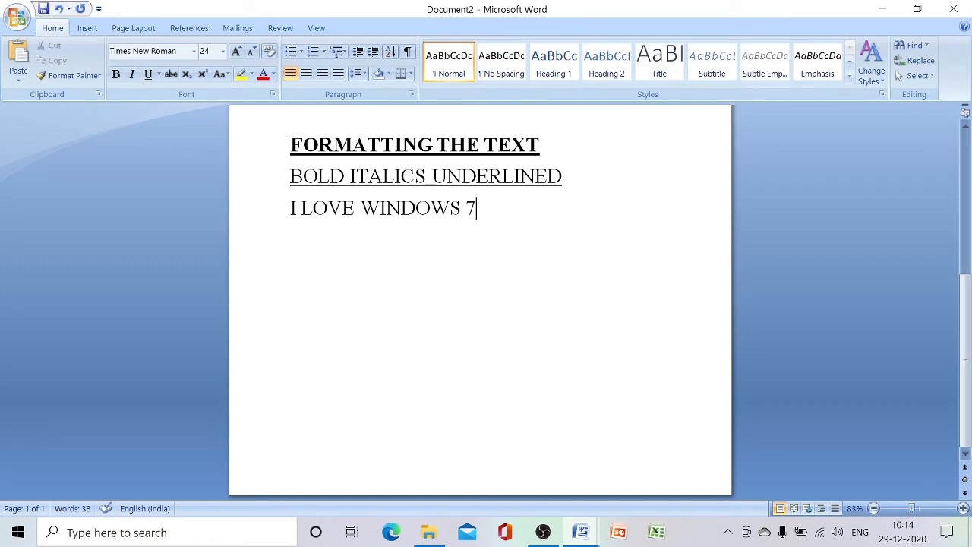
left_click_drag(350, 176, 290, 180)
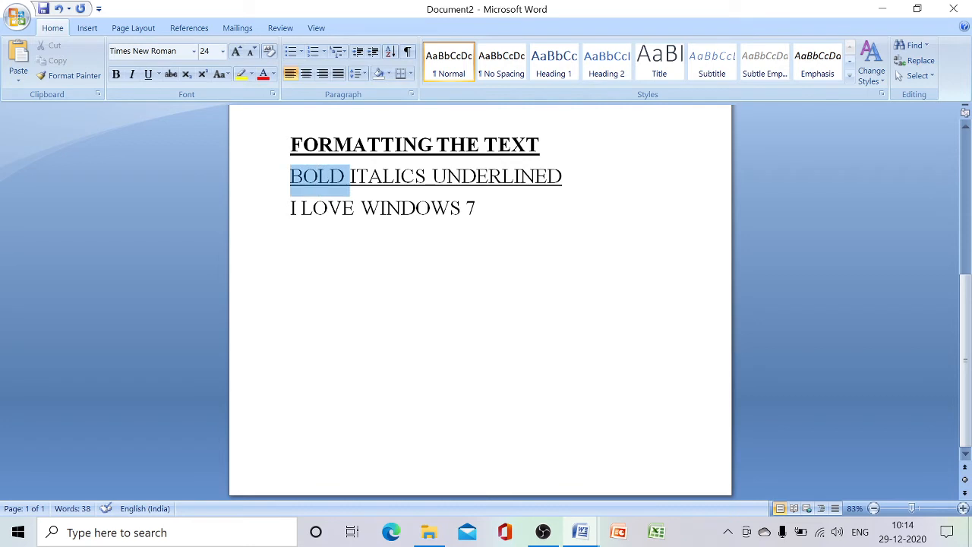
left_click(117, 75)
left_click(291, 240)
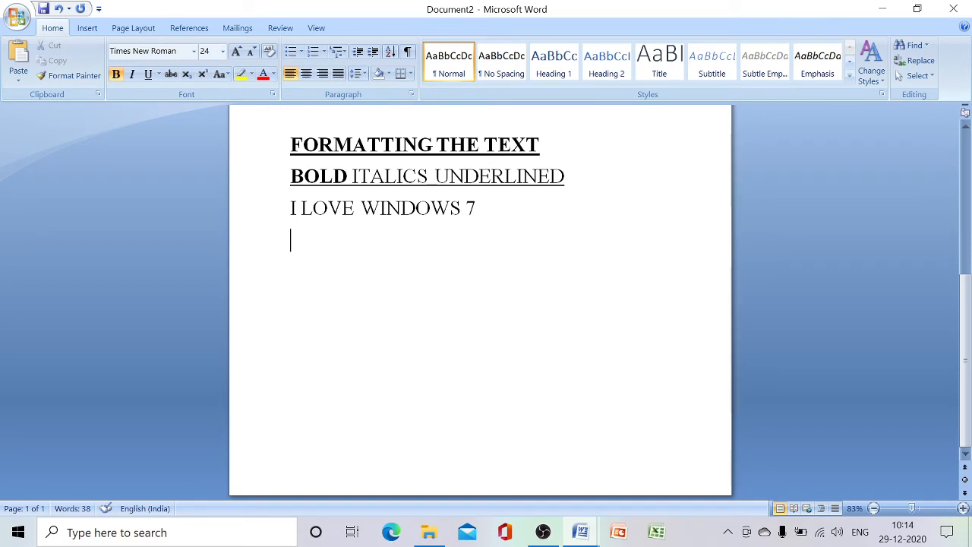
Make the "I LOVE WINDOWS 7" line under "BOLD ITALICS UNDERLINED" bold, and return the cursor to the empty line below it
left_click_drag(291, 208, 527, 241)
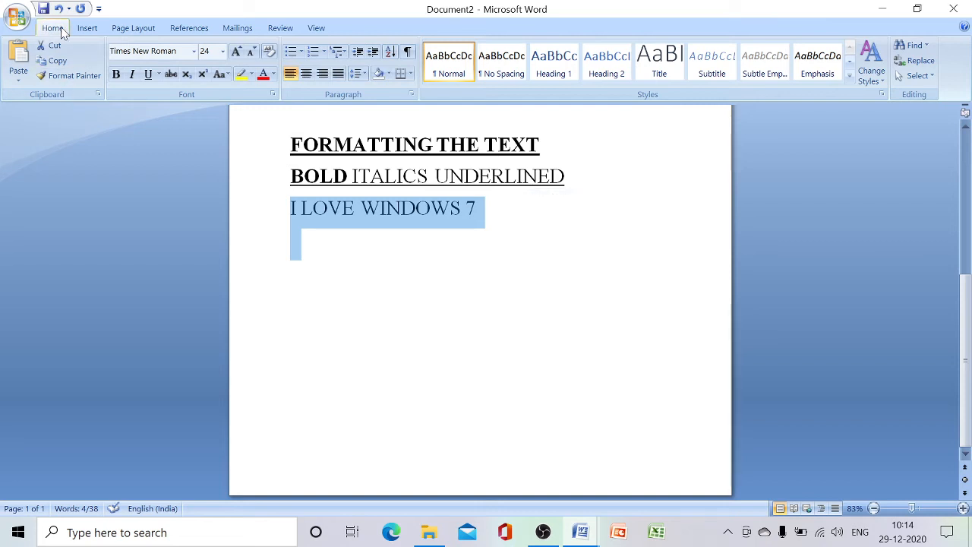
left_click(116, 76)
left_click(325, 274)
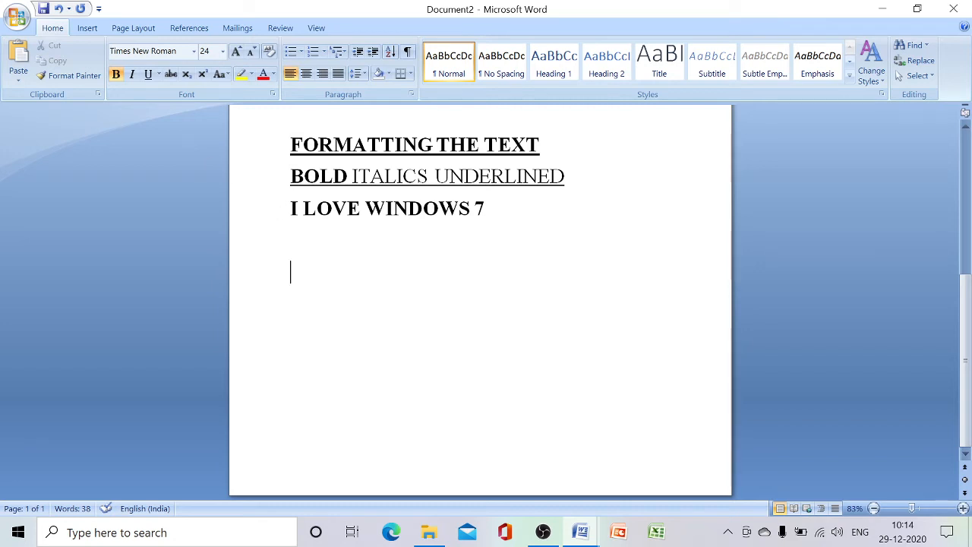
left_click_drag(291, 208, 514, 235)
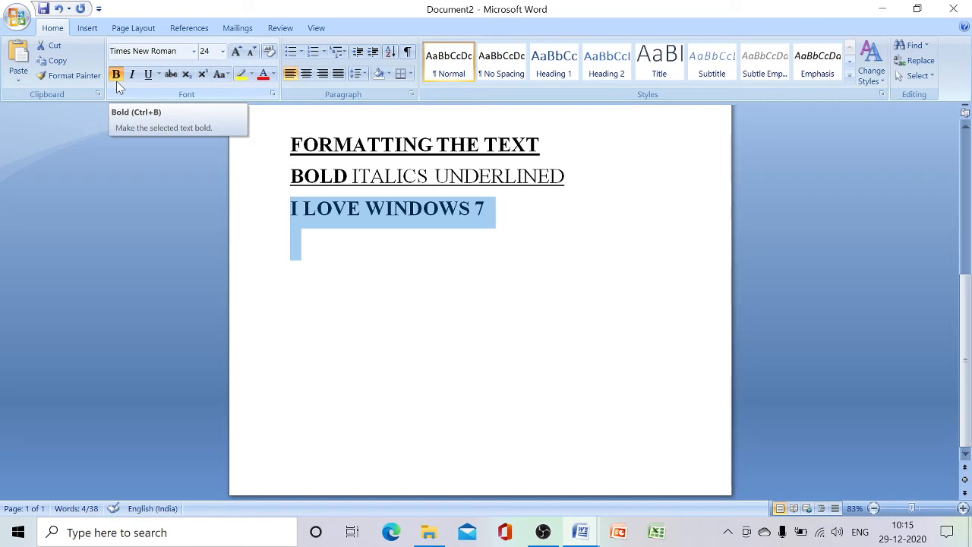
left_click(304, 265)
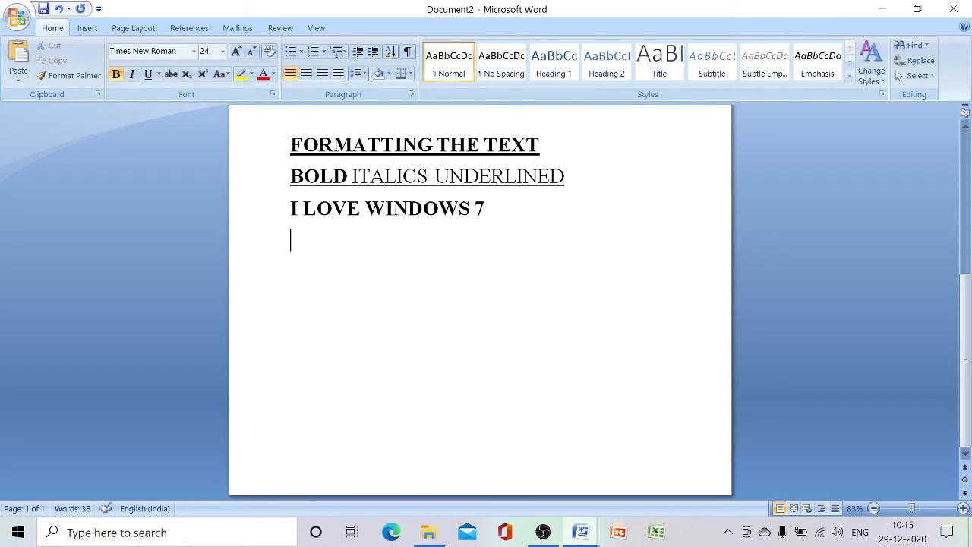
Make the word "ITALICS" bold in the "BOLD ITALICS UNDERLINED" line and clear the selection
left_click_drag(291, 176, 379, 181)
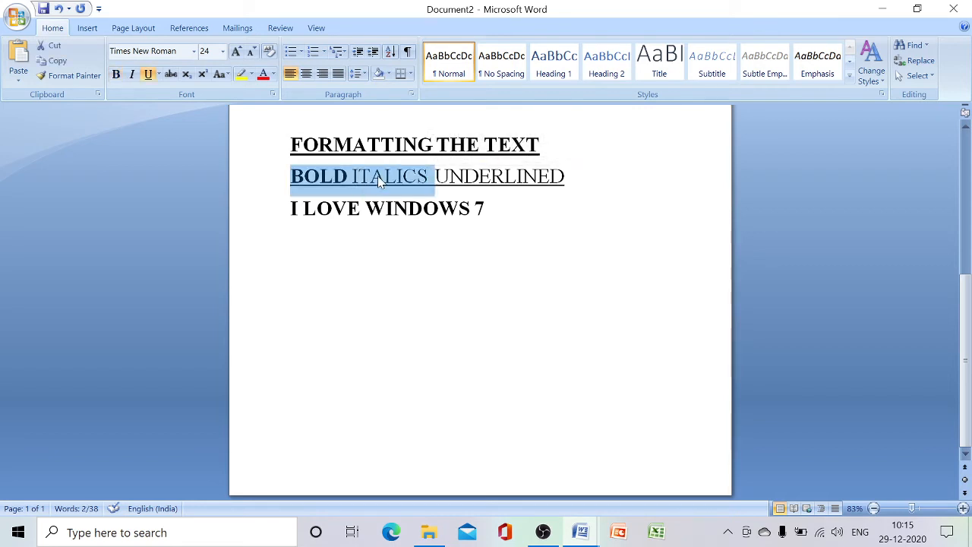
left_click(352, 180)
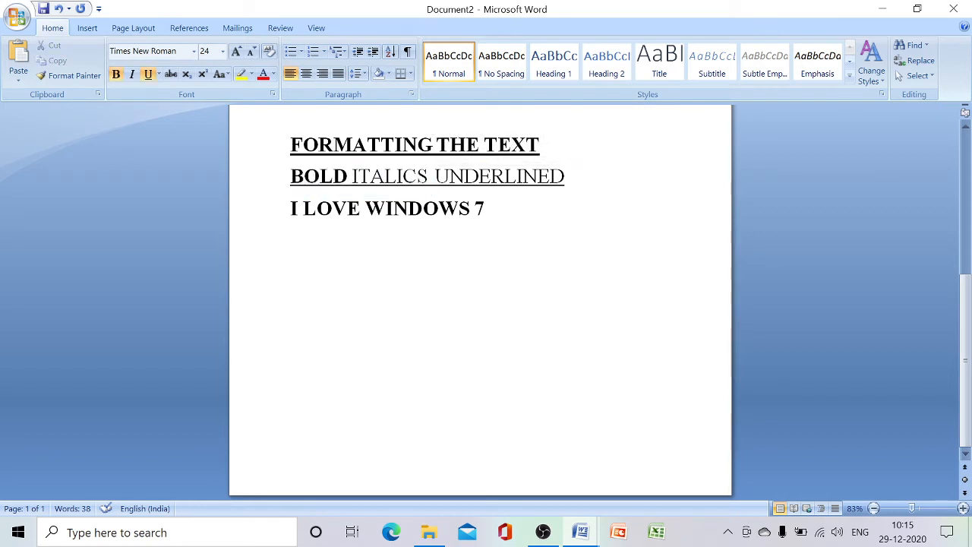
left_click_drag(351, 180, 433, 177)
key("Left")
left_click_drag(434, 179, 349, 179)
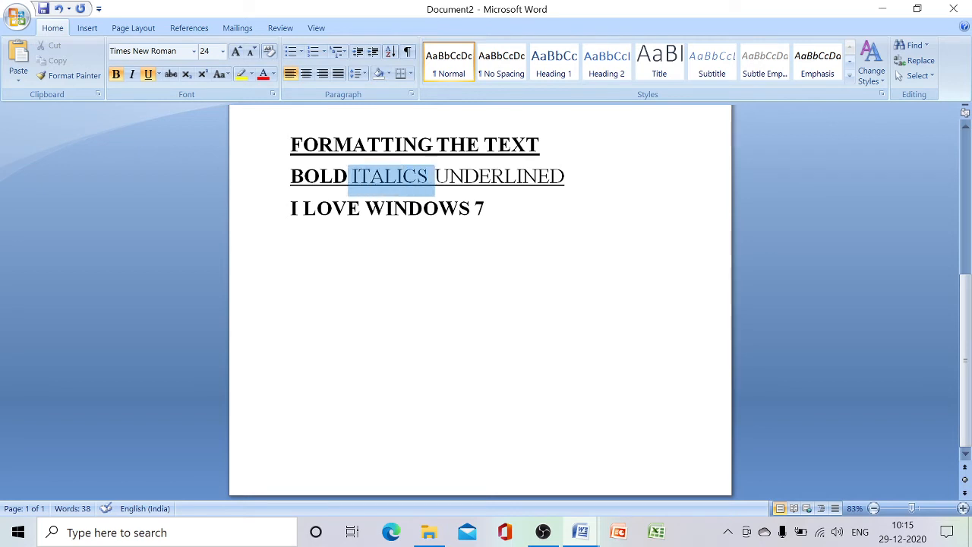
left_click(117, 74)
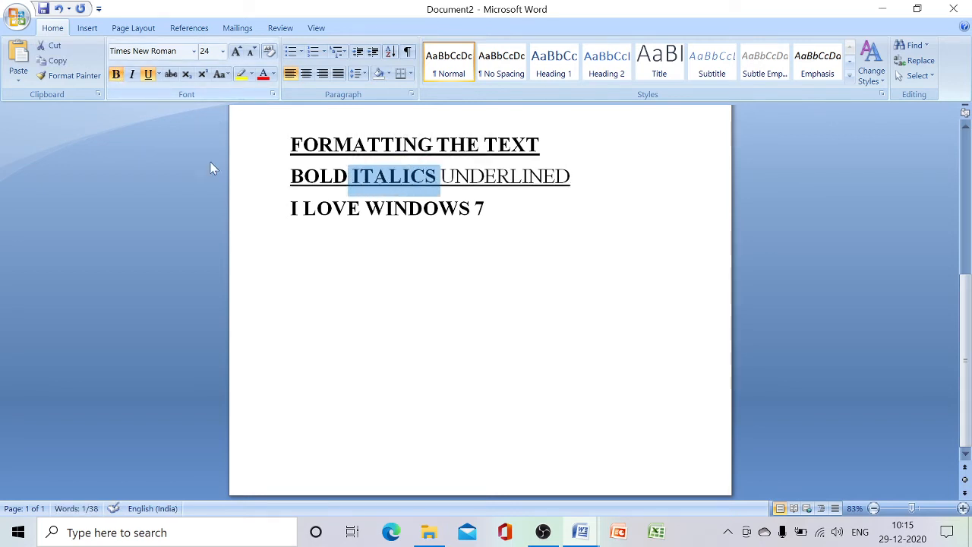
double_click(392, 292)
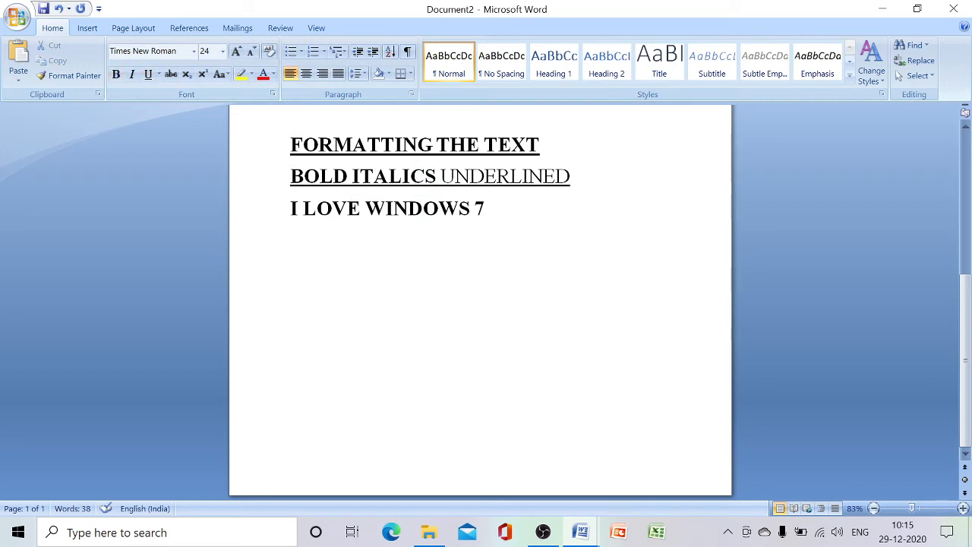
Italicize the "I LOVE WINDOWS 7" line and return the cursor to the empty line below it
left_click_drag(291, 208, 553, 217)
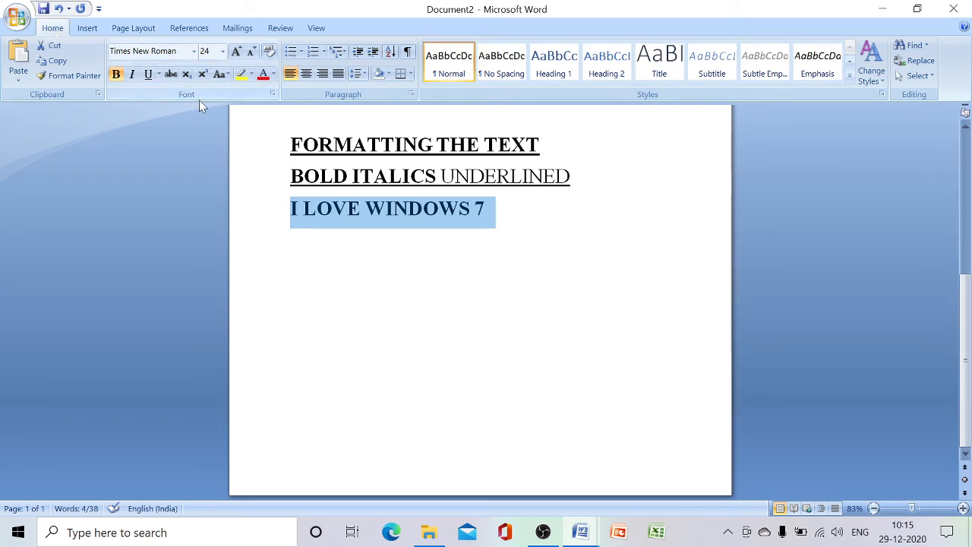
left_click(136, 78)
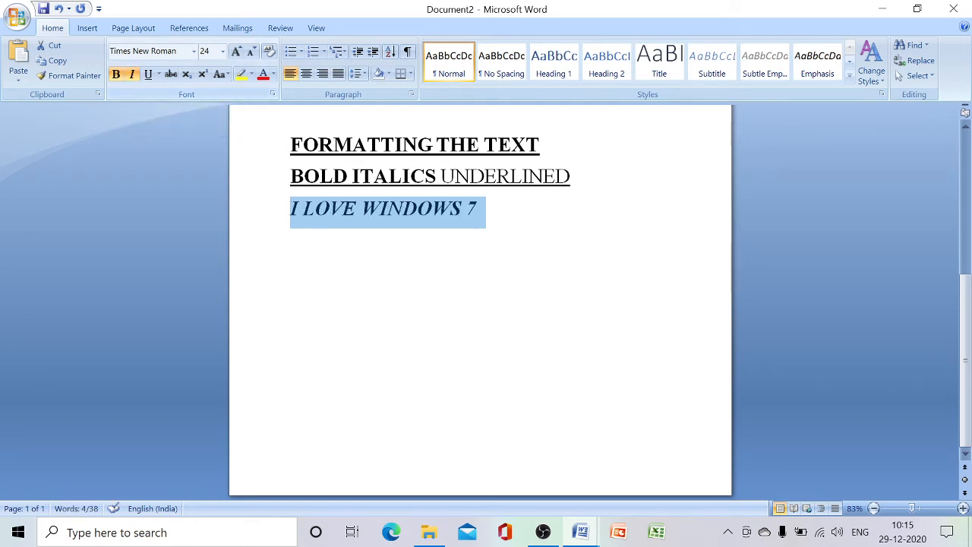
left_click(338, 258)
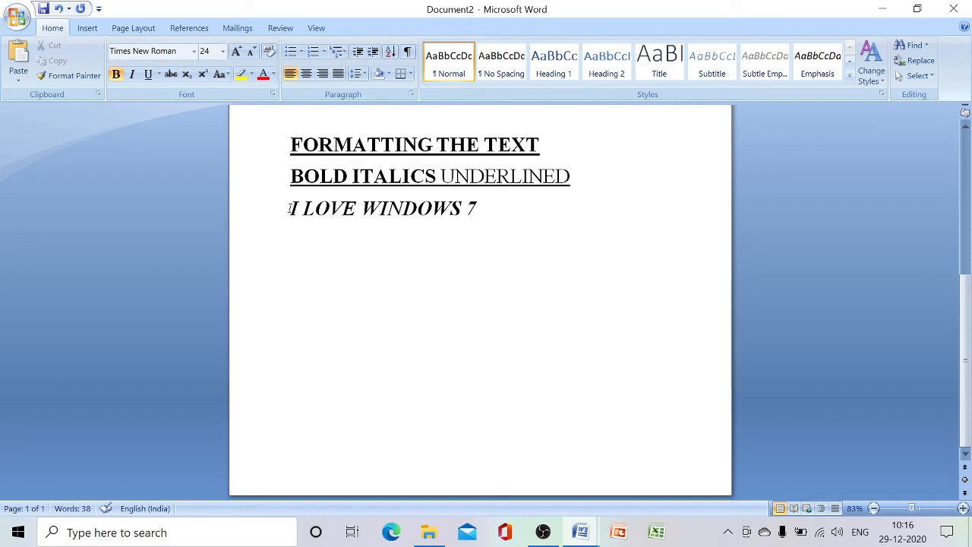
Make the word "UNDERLINED" bold in the "BOLD ITALICS UNDERLINED" line and clear the selection
left_click_drag(440, 176, 579, 182)
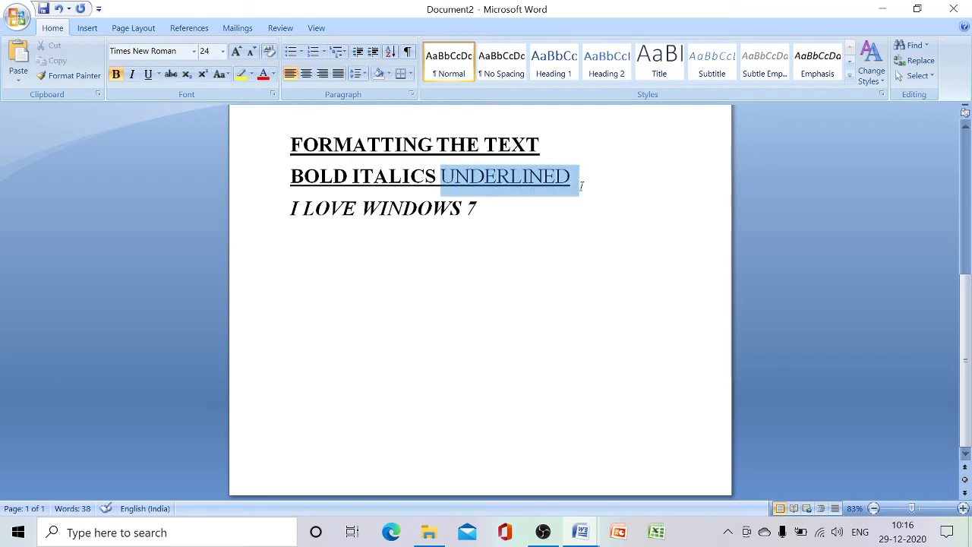
left_click(117, 76)
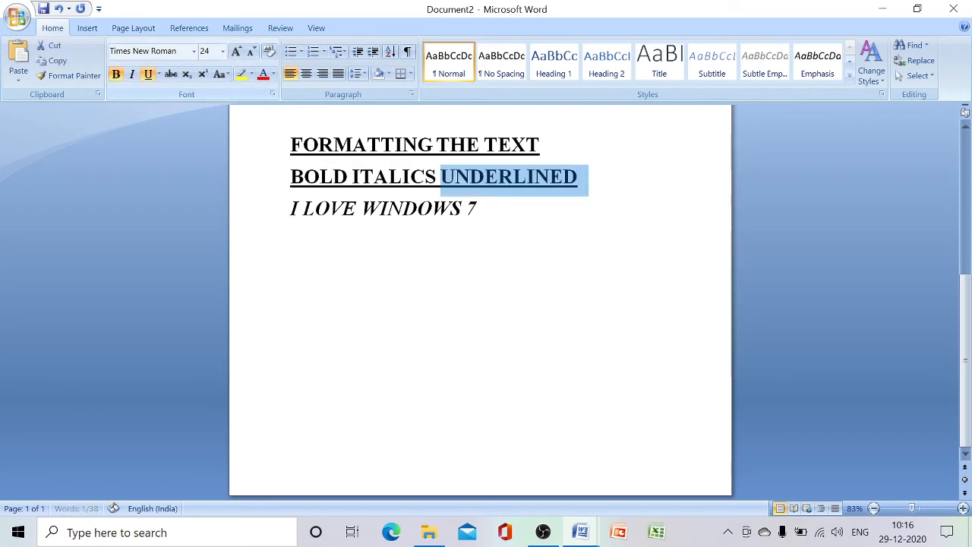
left_click(290, 271)
Underline the "I LOVE WINDOWS 7" line and place the cursor on the empty line below it
left_click_drag(291, 213, 506, 220)
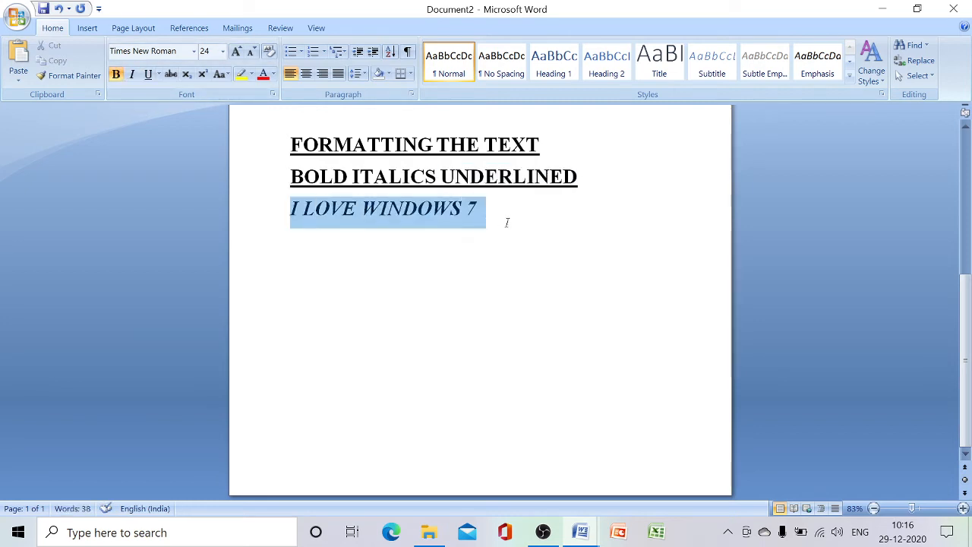
left_click(151, 78)
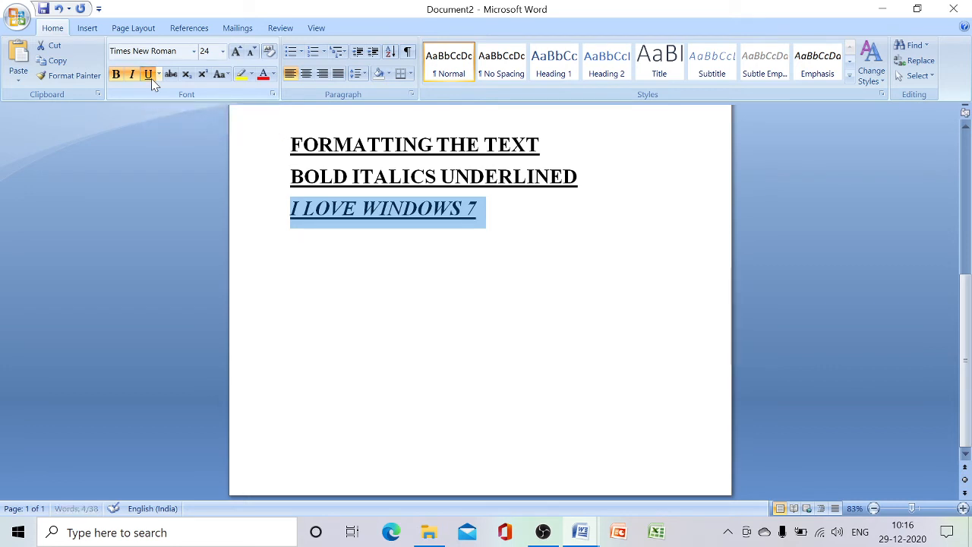
left_click(328, 256)
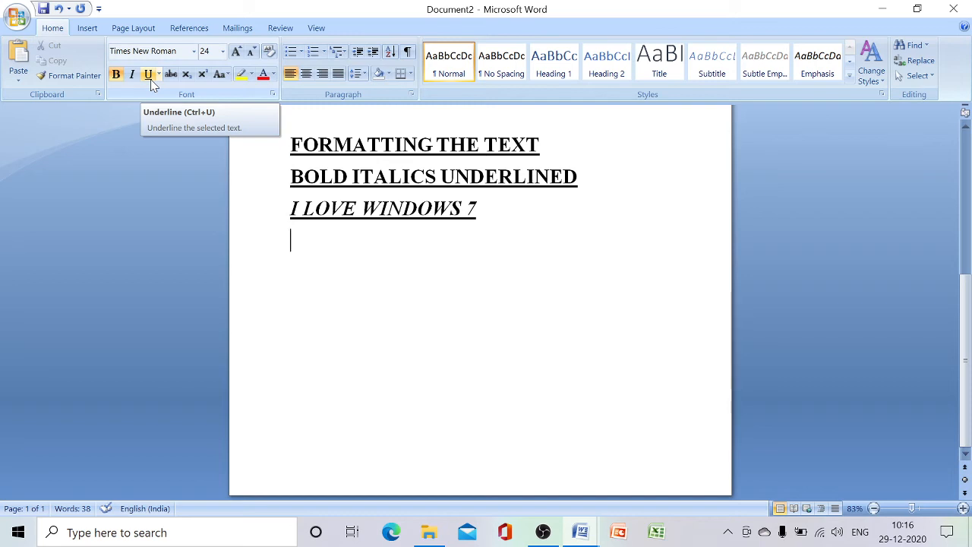
Insert three blank lines above "I LOVE WINDOWS 7" and turn off bold, italic and underline on the middle one
left_click(501, 220)
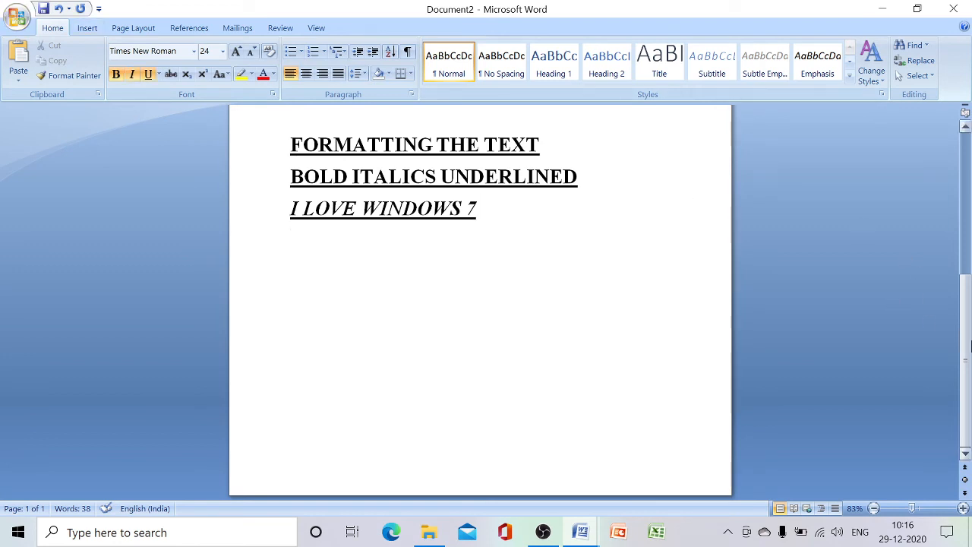
left_click(295, 208)
key("Return")
key("Return")
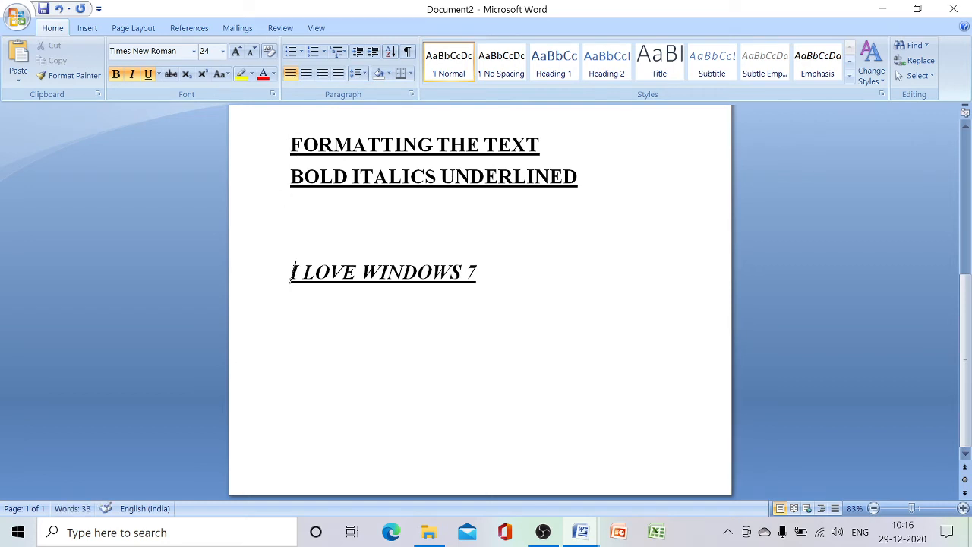
left_click(301, 208)
key("Return")
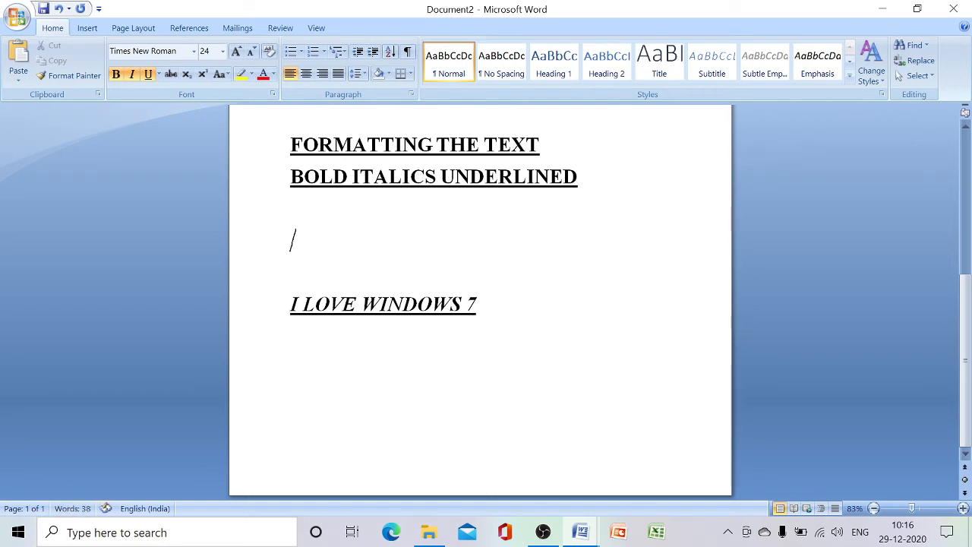
left_click(148, 74)
left_click(131, 74)
left_click(115, 74)
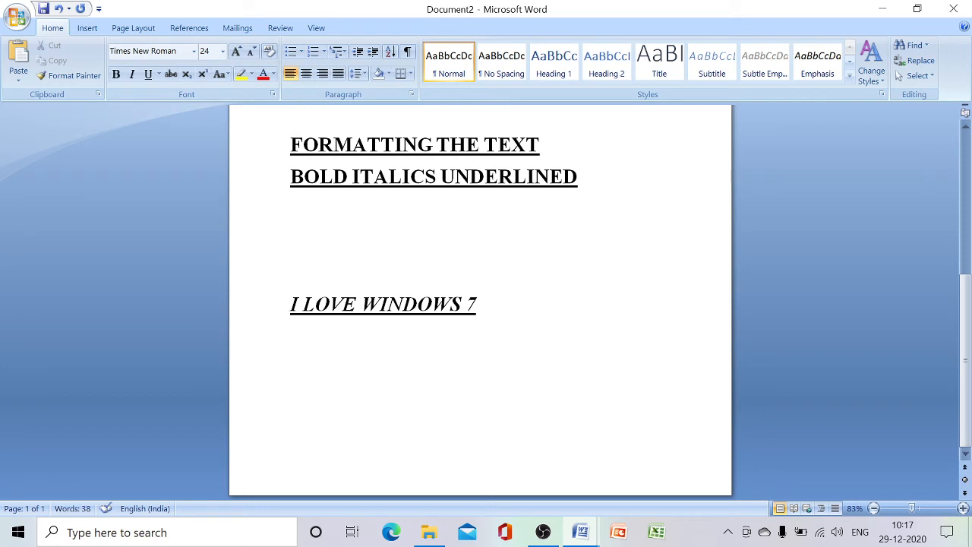
Enter "CHANGING FONT" on the middle blank line above "I LOVE WINDOWS 7"
type("HANGING")
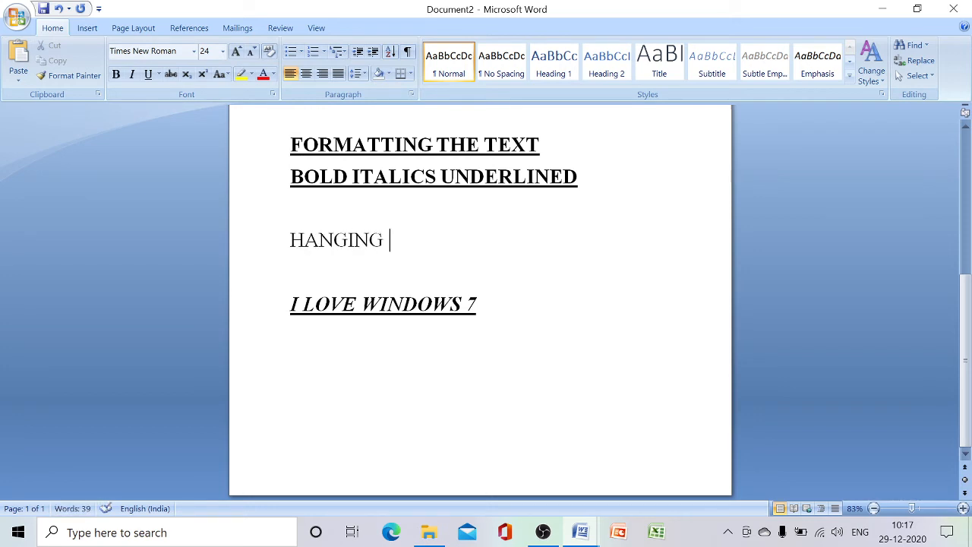
key("Left")
key("Left")
key("Left")
key("Left")
key("Left")
key("Left")
key("Left")
type("C")
key("End")
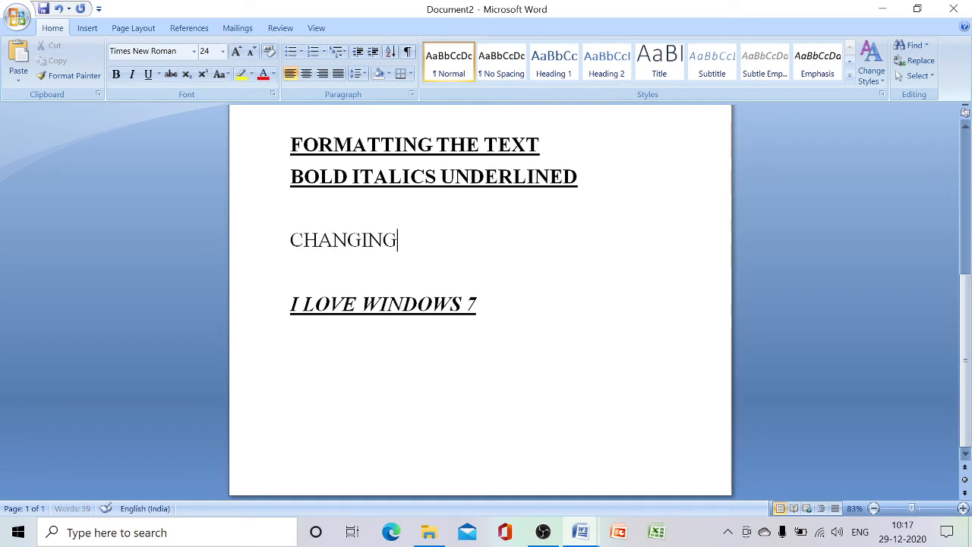
type("FONT")
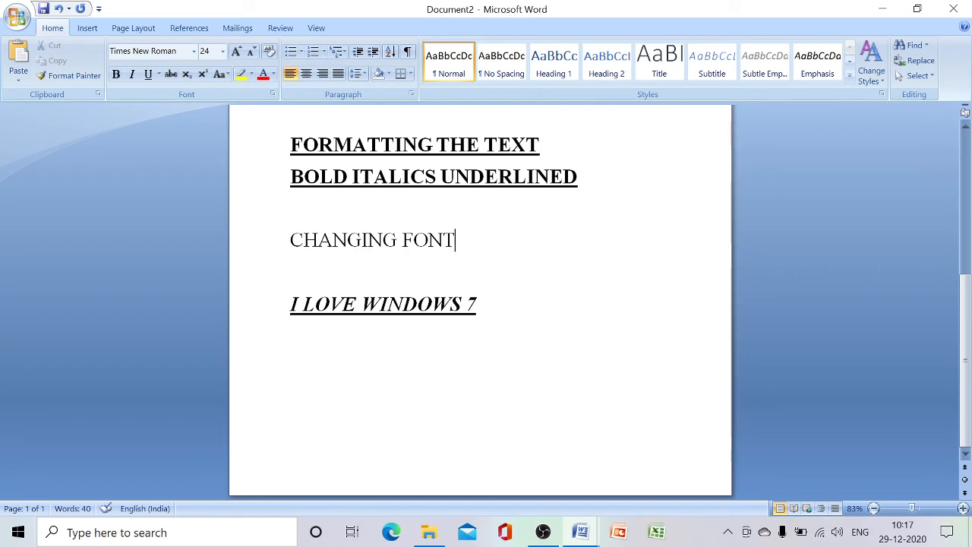
Set the font of the "CHANGING FONT" line to Bradley Hand ITC and clear the selection
left_click_drag(290, 241, 456, 253)
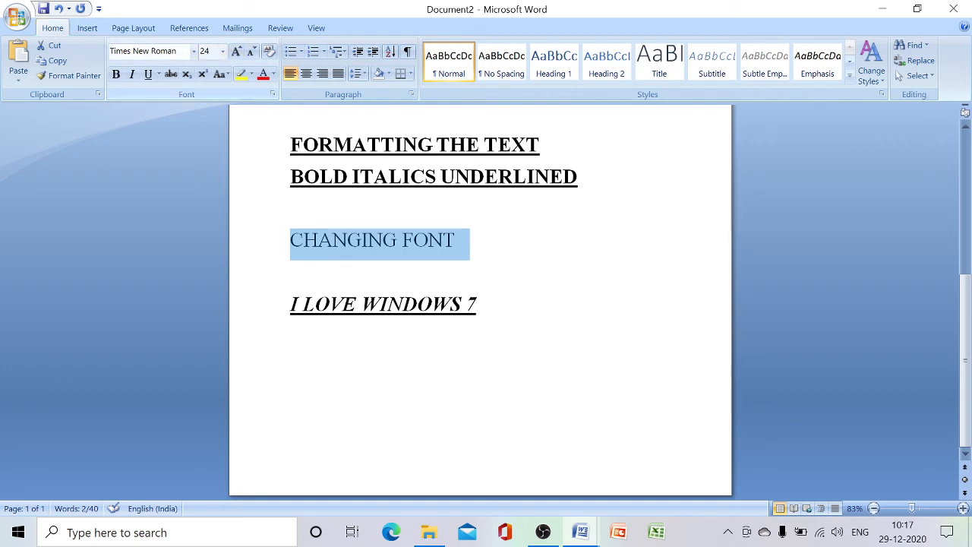
left_click(195, 54)
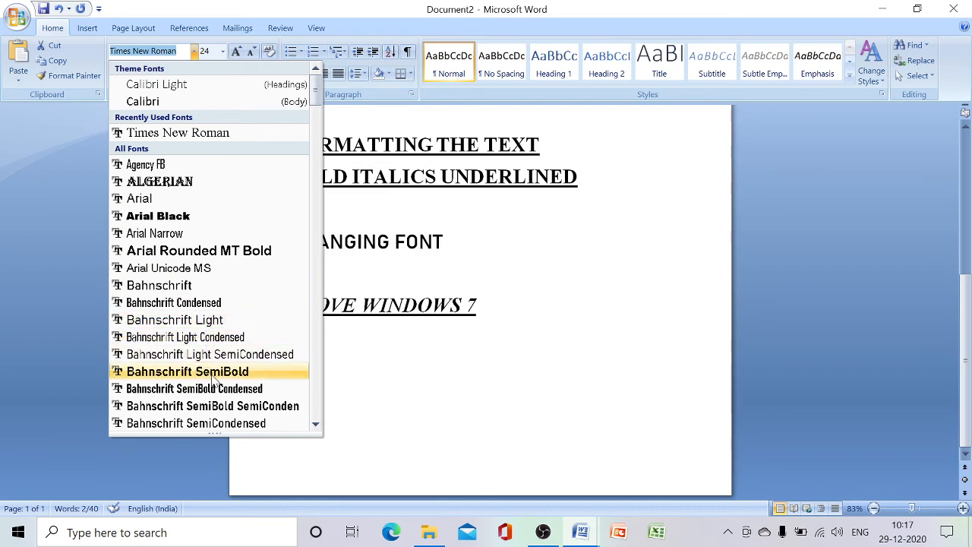
left_click_drag(316, 90, 318, 148)
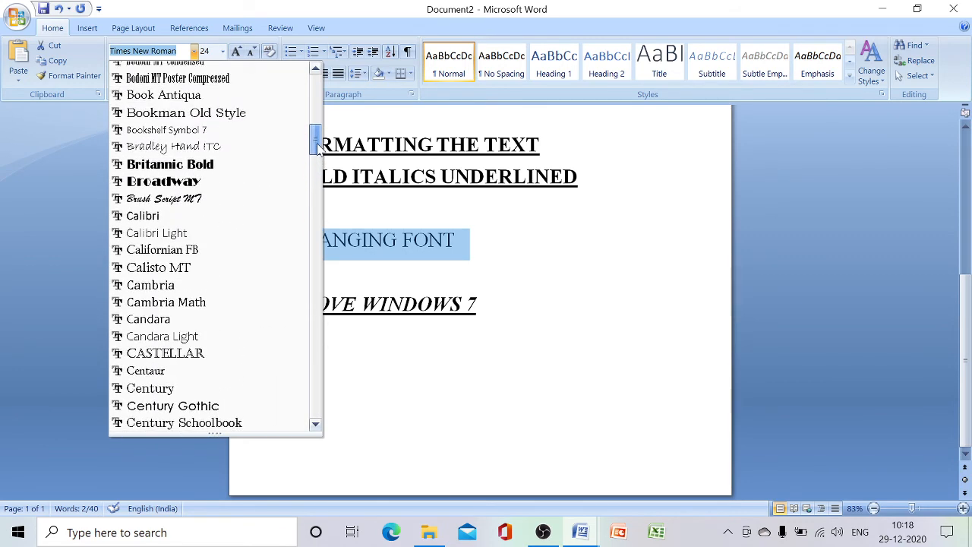
left_click(218, 155)
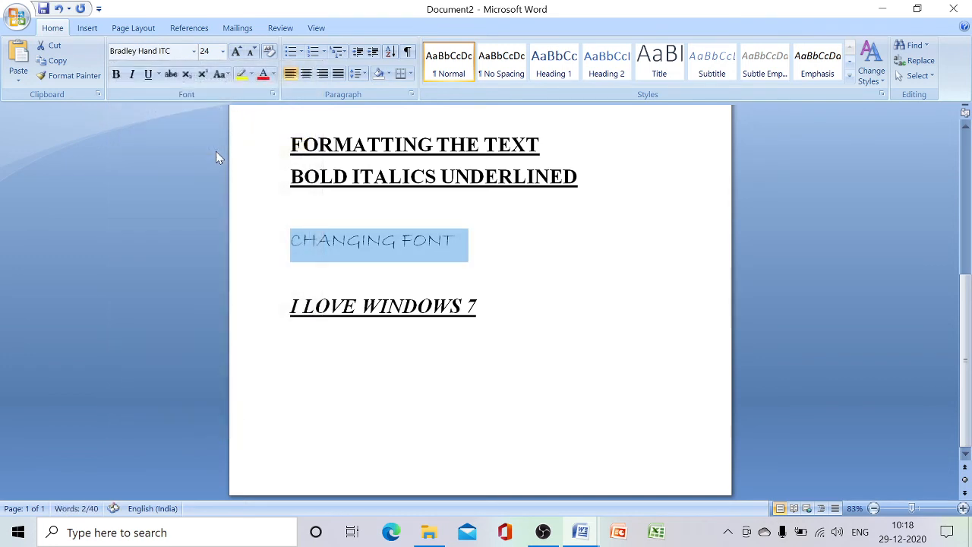
left_click(482, 260)
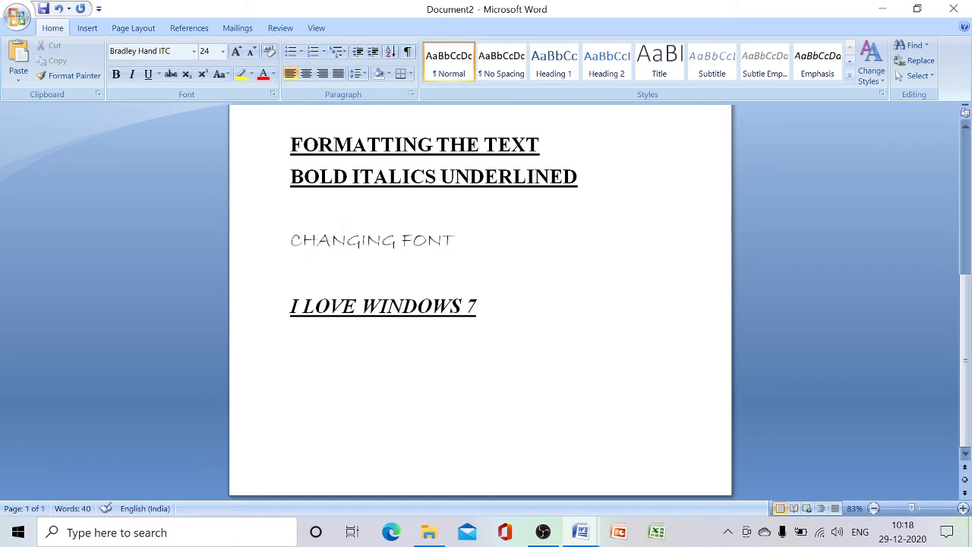
Set the font size of "CHANGING FONT" and the blank line below it to 72
left_click_drag(291, 240, 509, 271)
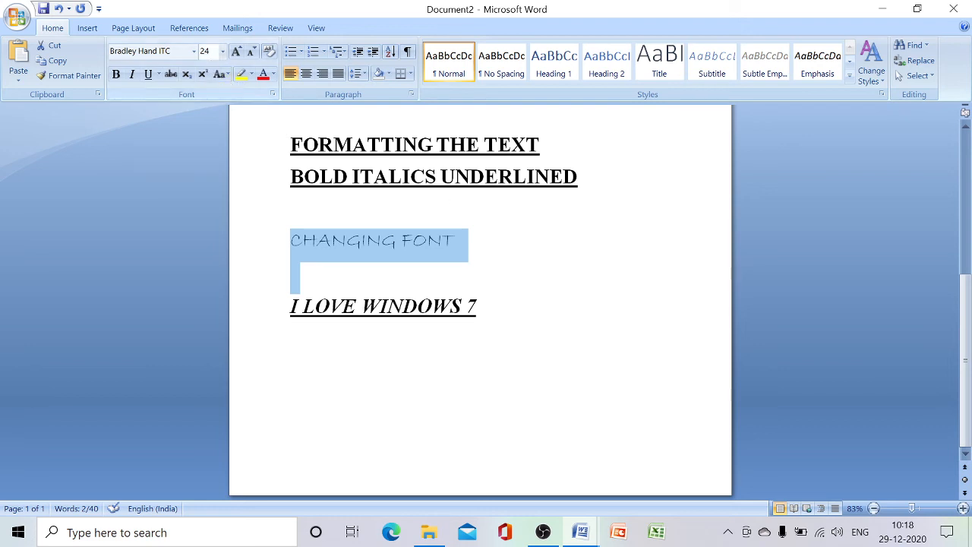
left_click(223, 52)
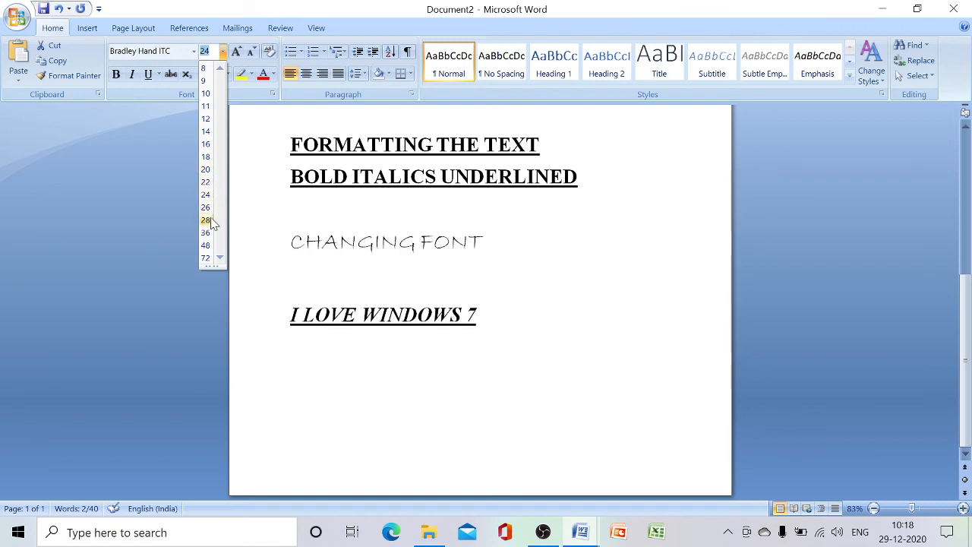
left_click(212, 260)
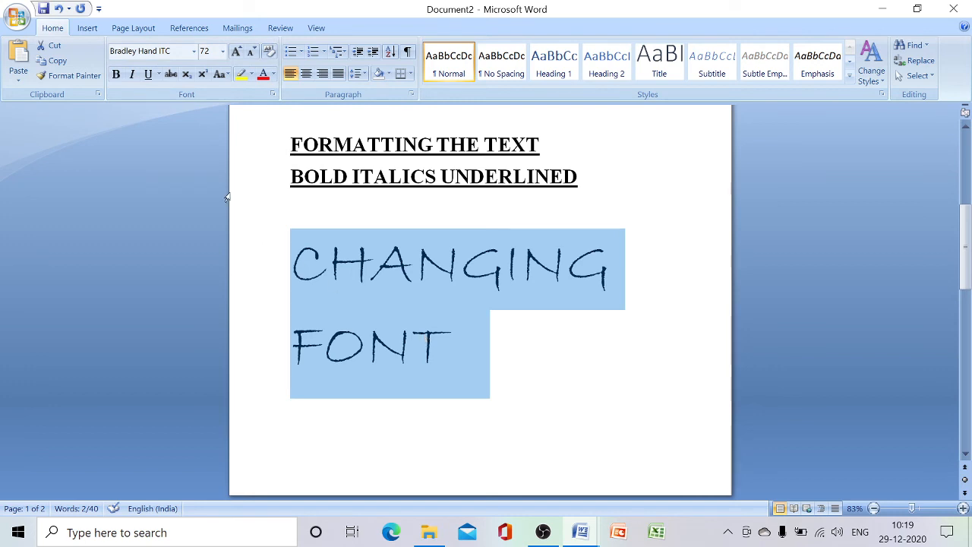
Color the "CHANGING FONT" text red and highlight it in black
left_click(273, 75)
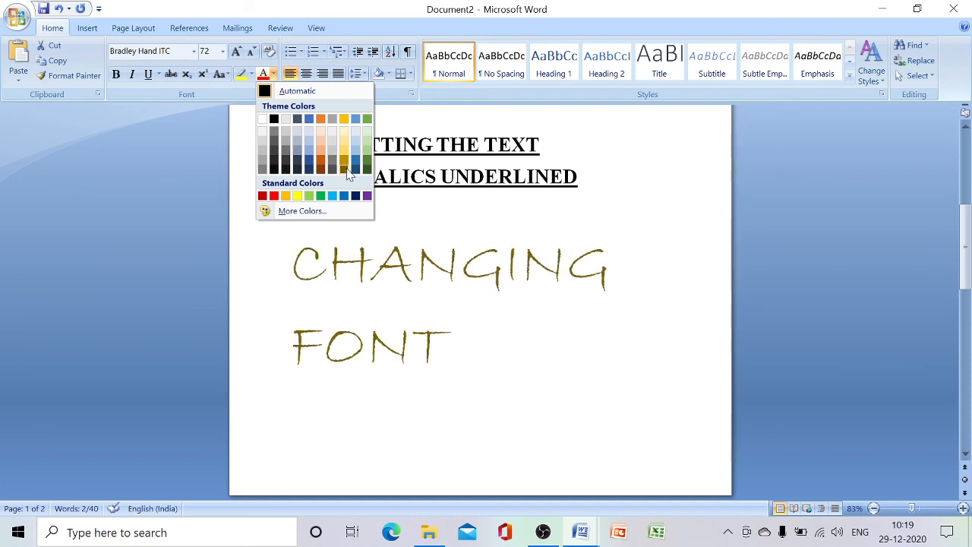
left_click(271, 196)
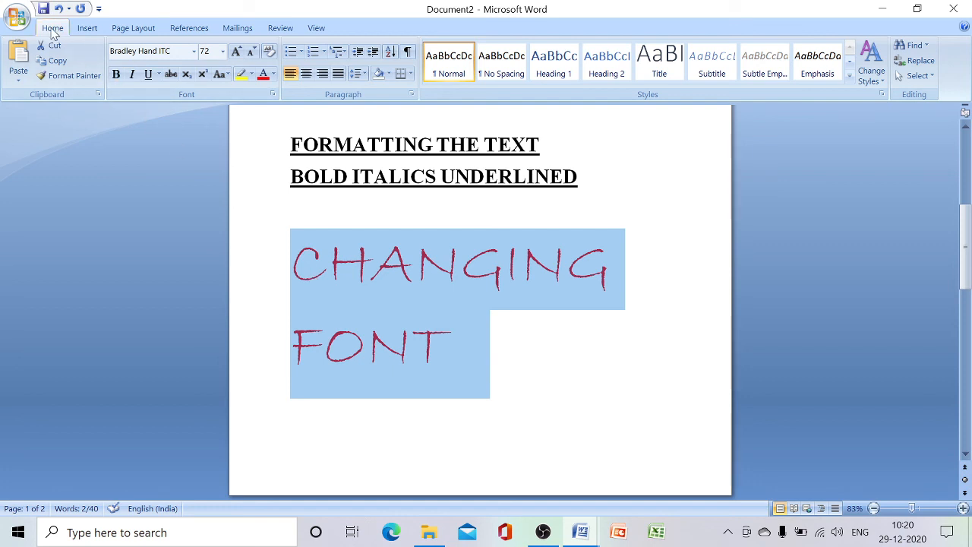
left_click(253, 76)
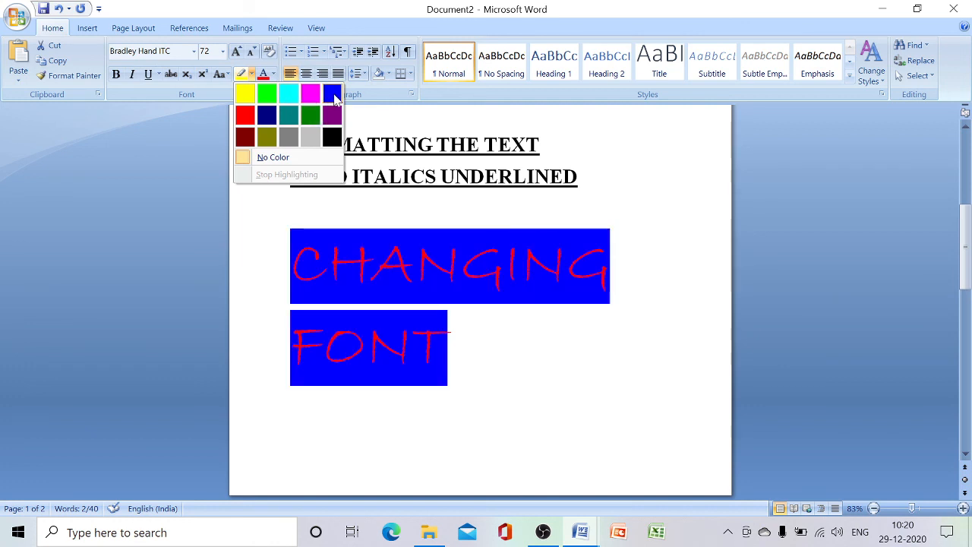
left_click(329, 137)
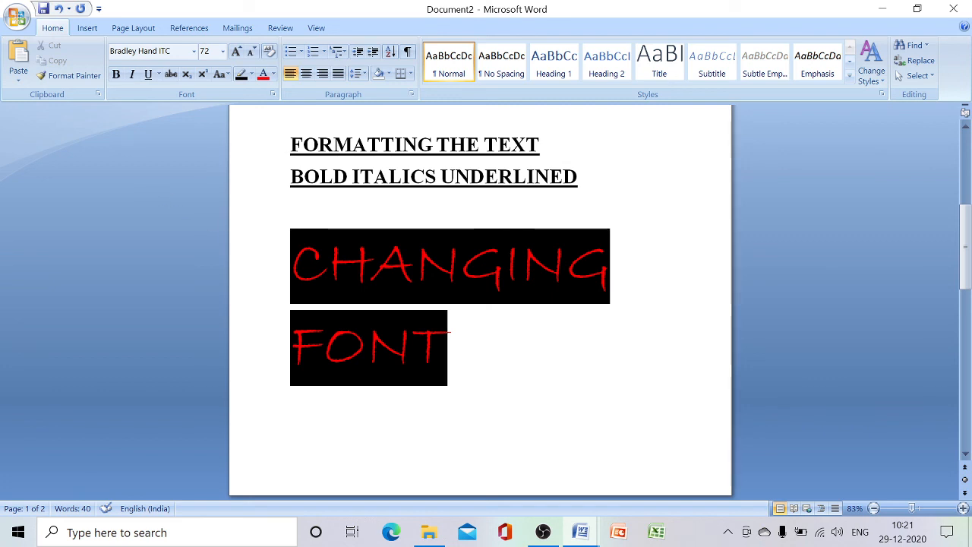
type("I")
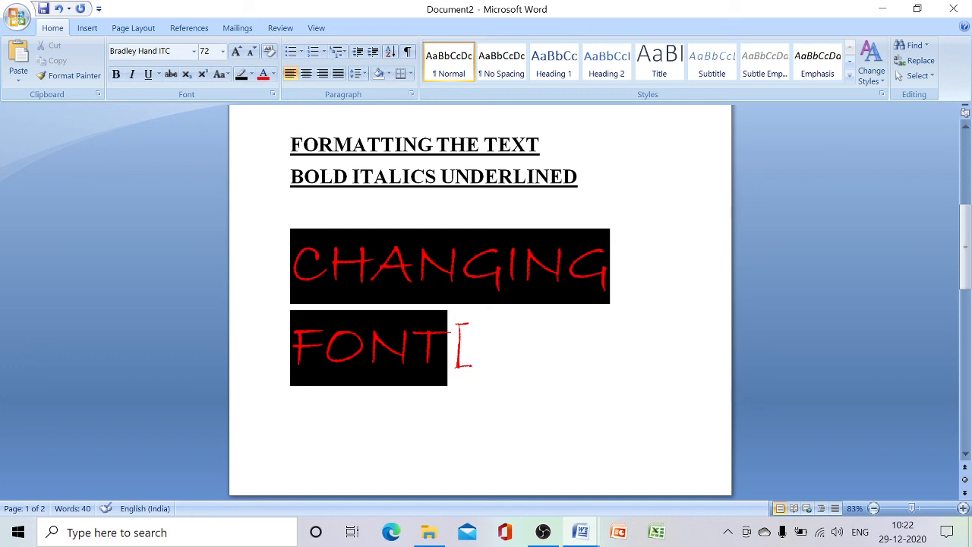
key("BackSpace")
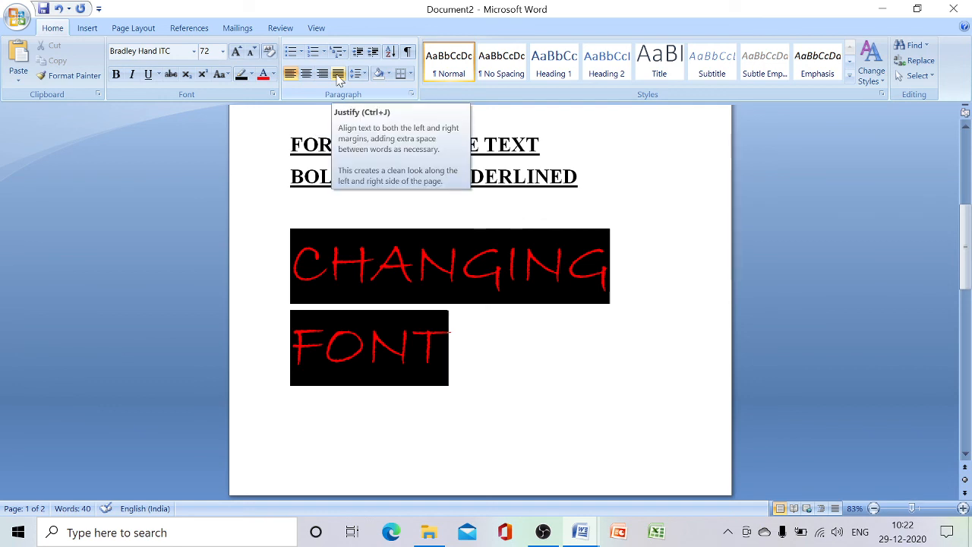
Justify "CHANGING FONT" and the blank line above it after trying center and right alignment, and clear the selection
left_click(294, 222)
left_click_drag(282, 226, 519, 367)
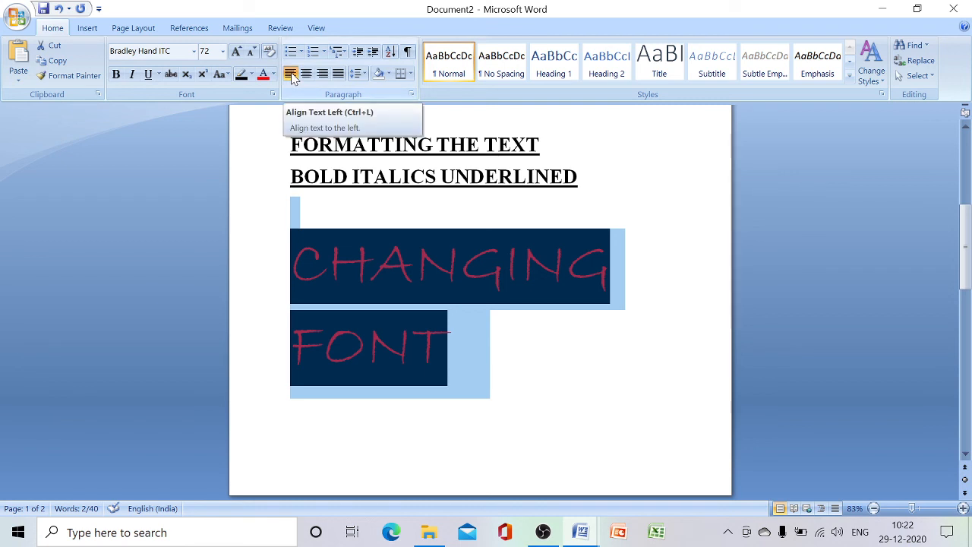
key("ctrl+j")
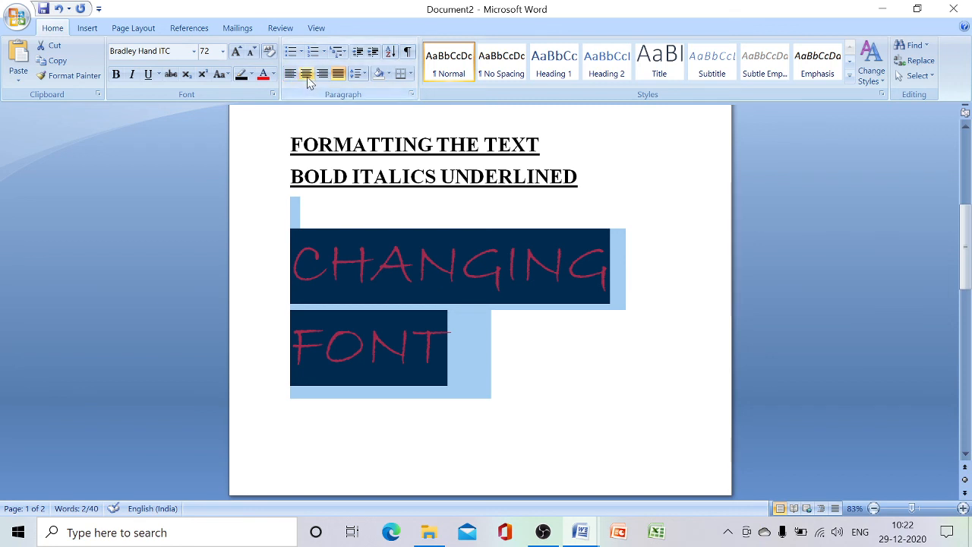
left_click(307, 76)
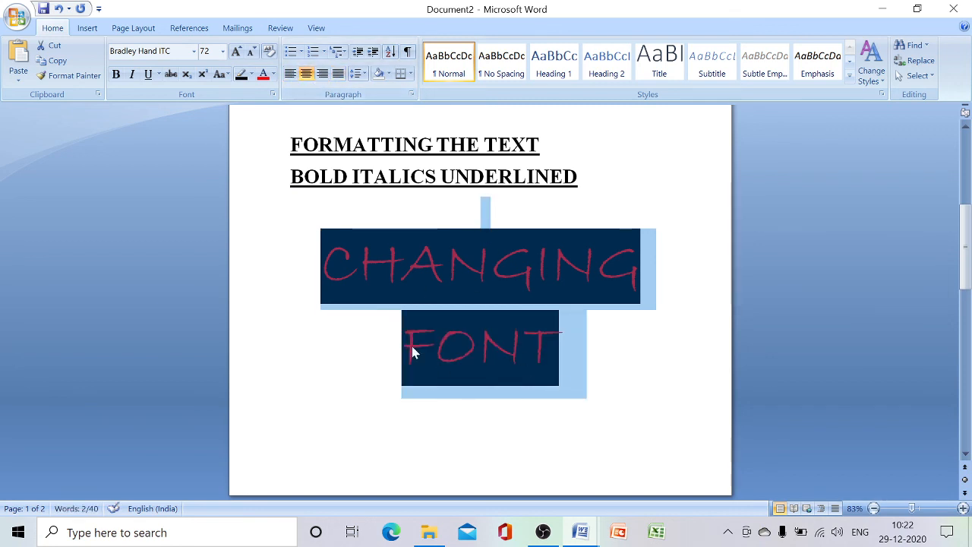
left_click(323, 74)
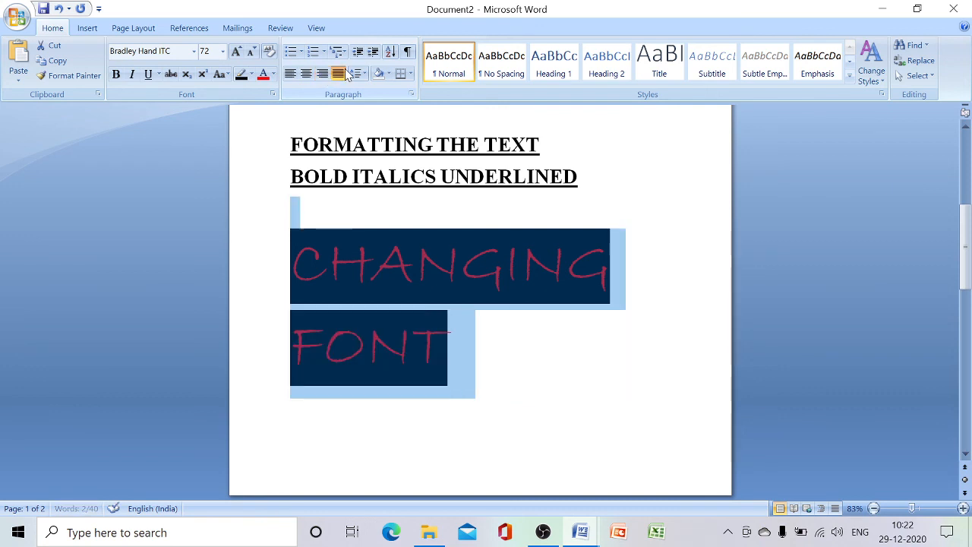
left_click(344, 74)
left_click(491, 310)
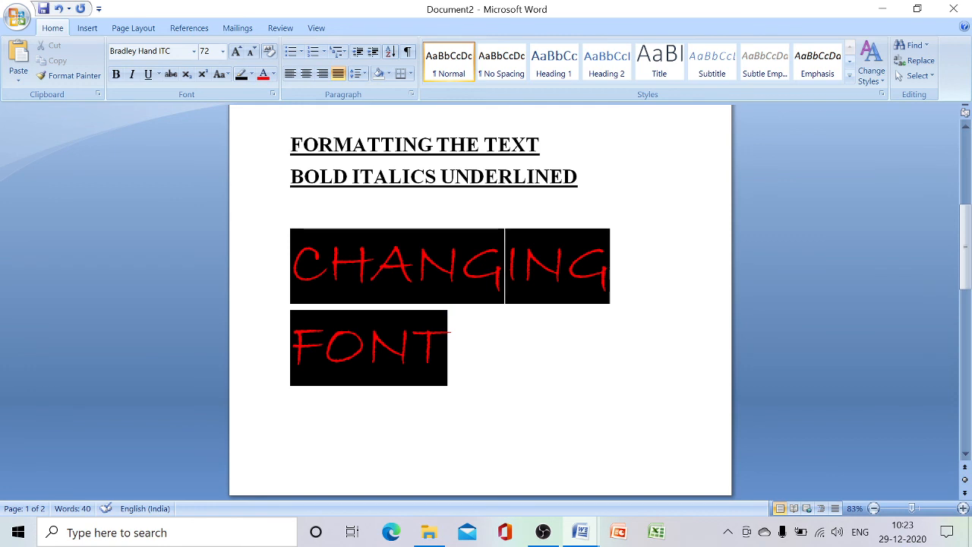